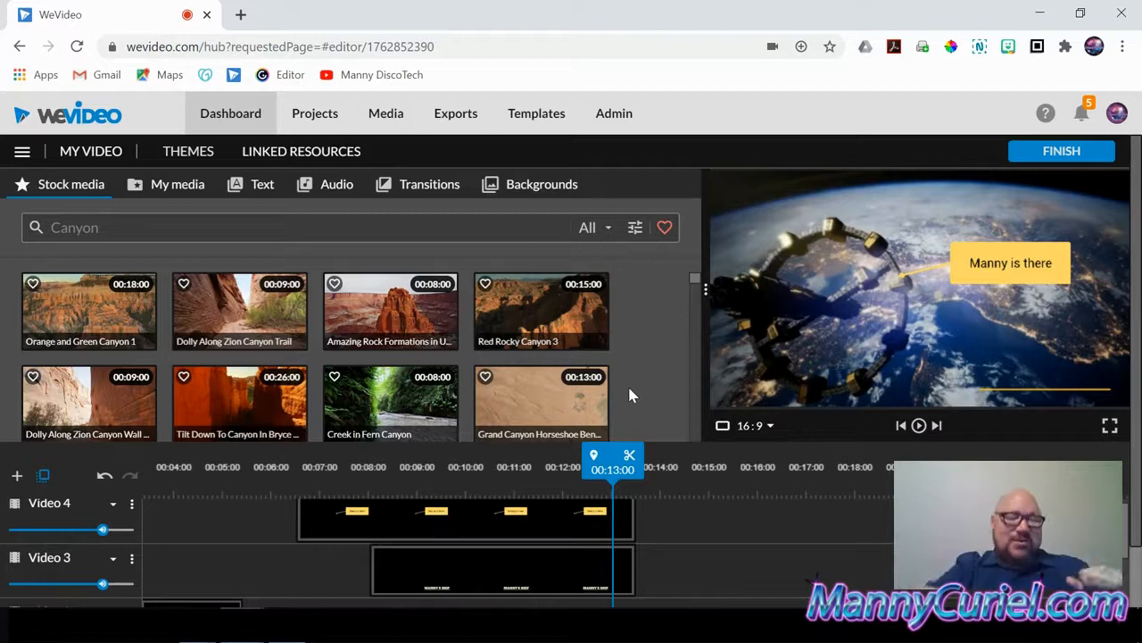
Play the end of the space station clip and set the playhead to 00:13:05.
{"action": "scroll", "coordinate": [647, 504], "scroll_direction": "down", "scroll_amount": 2}
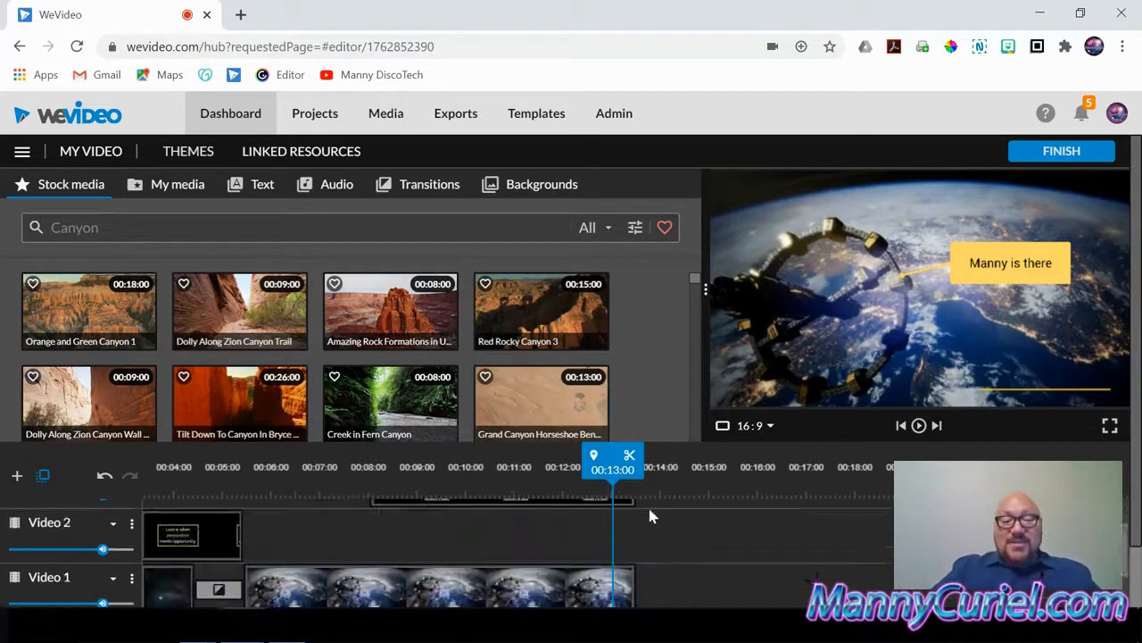
{"action": "scroll", "coordinate": [678, 566], "scroll_direction": "up", "scroll_amount": 2}
{"action": "left_click_drag", "start_coordinate": [607, 458], "coordinate": [597, 458]}
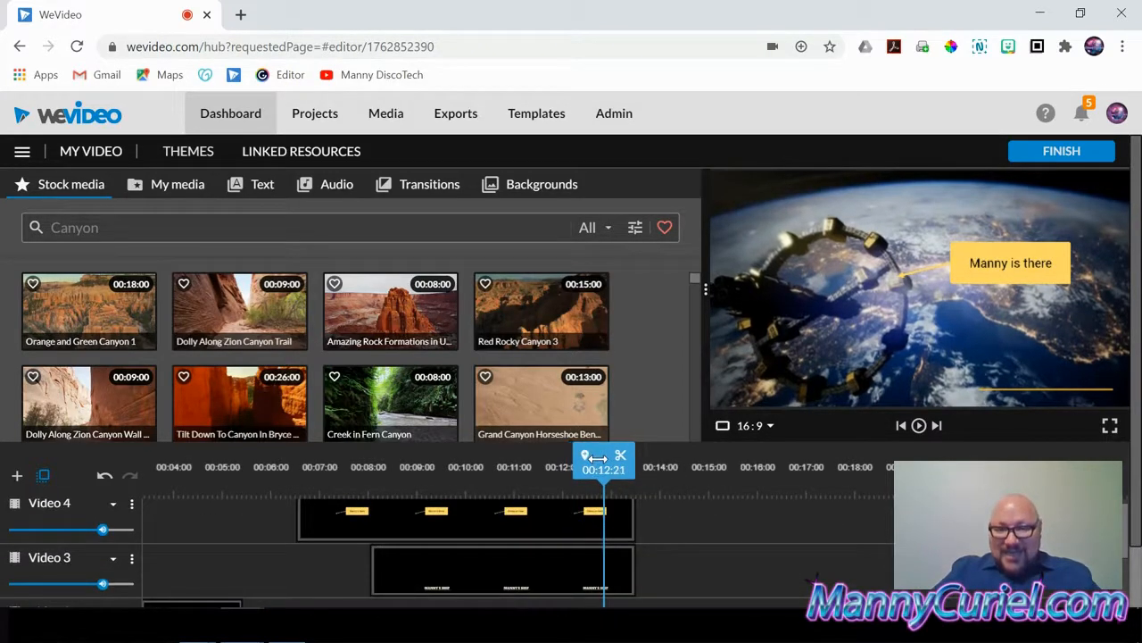
{"action": "left_click", "coordinate": [918, 432]}
{"action": "left_click_drag", "start_coordinate": [635, 468], "coordinate": [622, 468]}
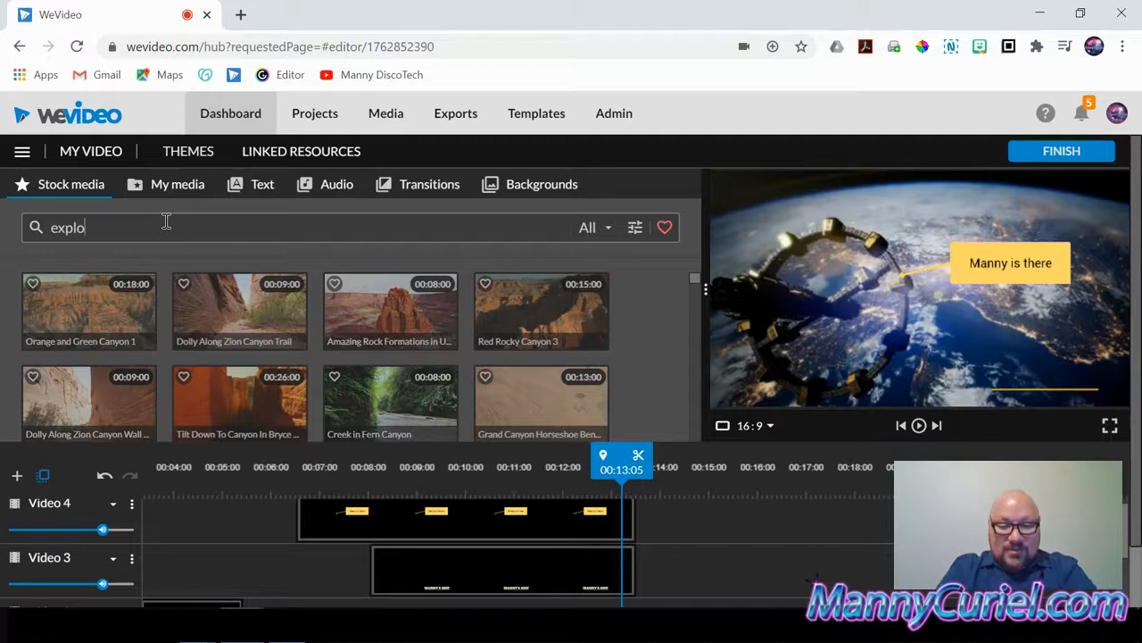
Search the stock media for "explosion" and preview the first four clips found.
{"action": "type", "text": "n"}
{"action": "key", "text": "Return"}
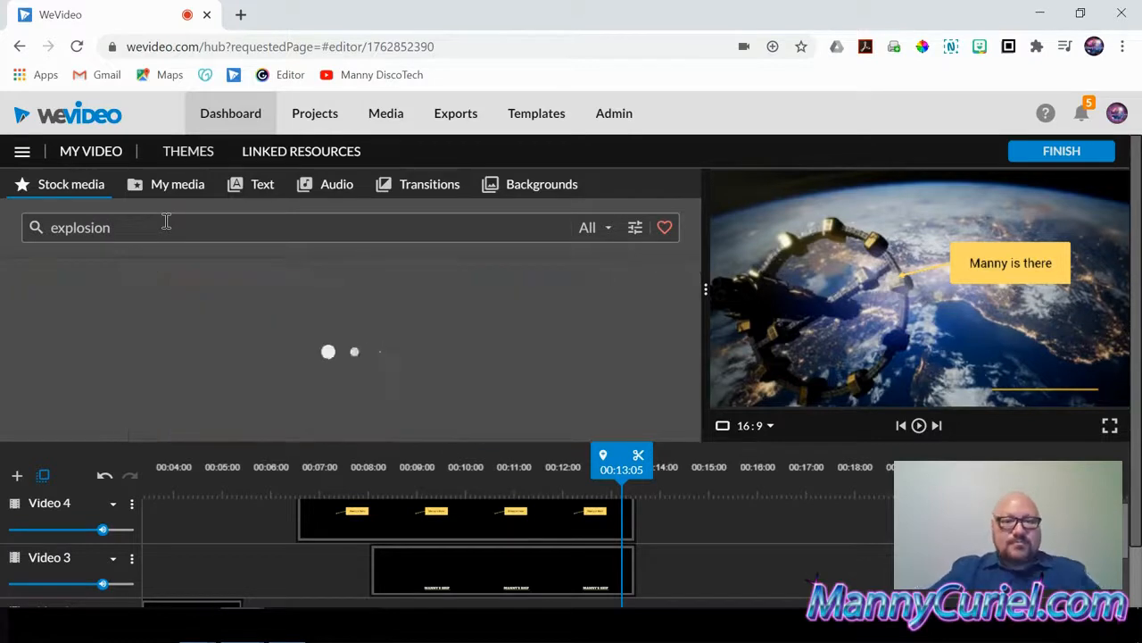
{"action": "left_click", "coordinate": [148, 330]}
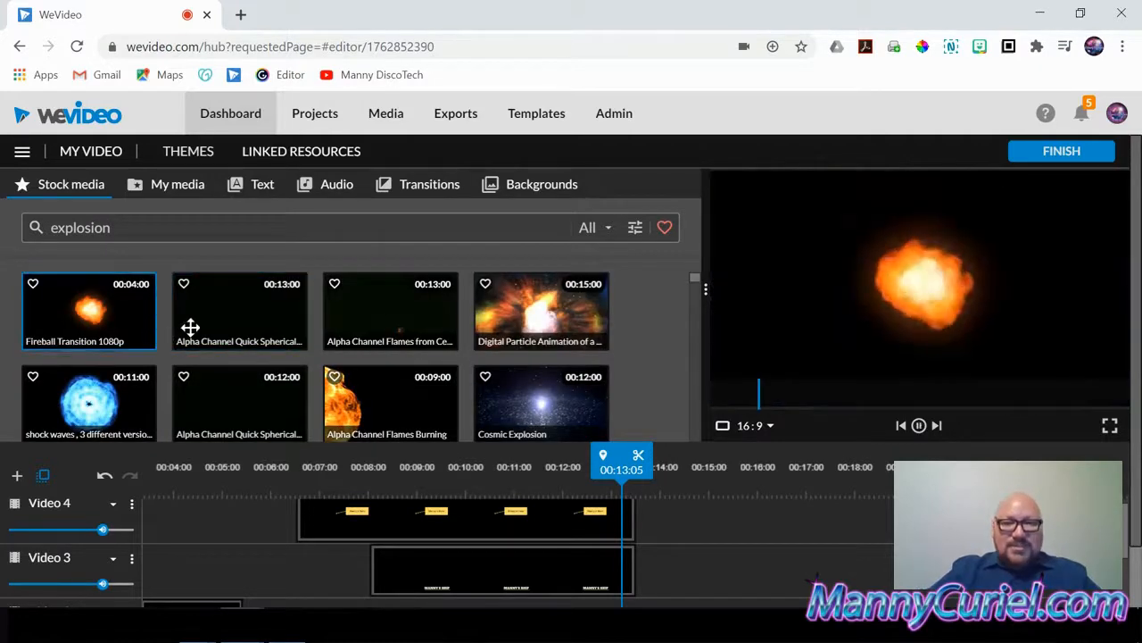
{"action": "left_click", "coordinate": [250, 325]}
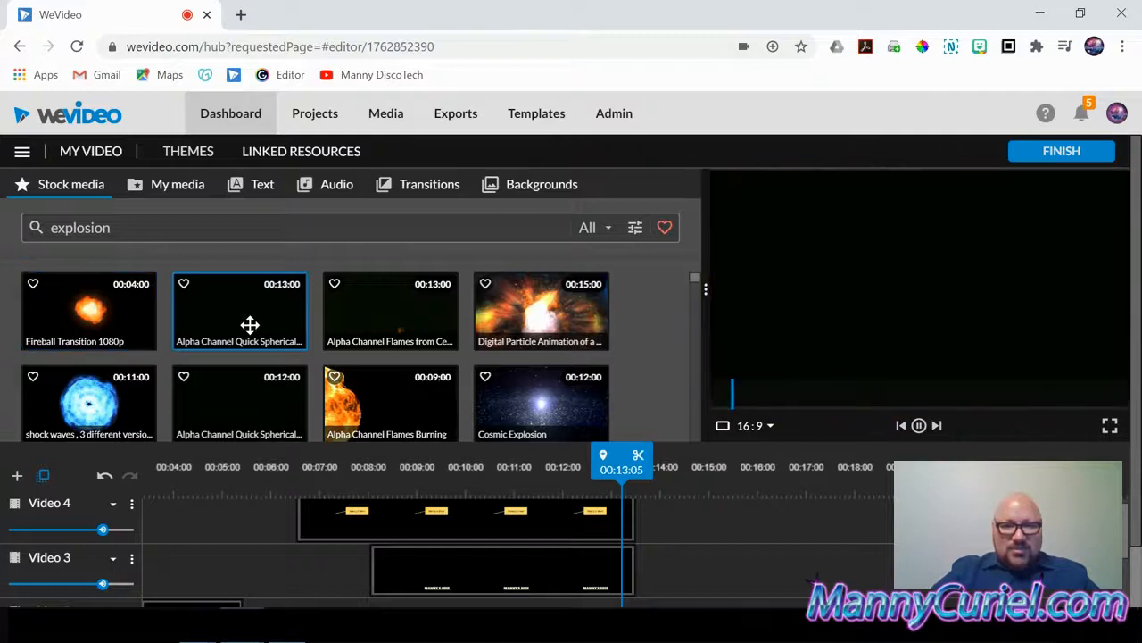
{"action": "left_click", "coordinate": [413, 312]}
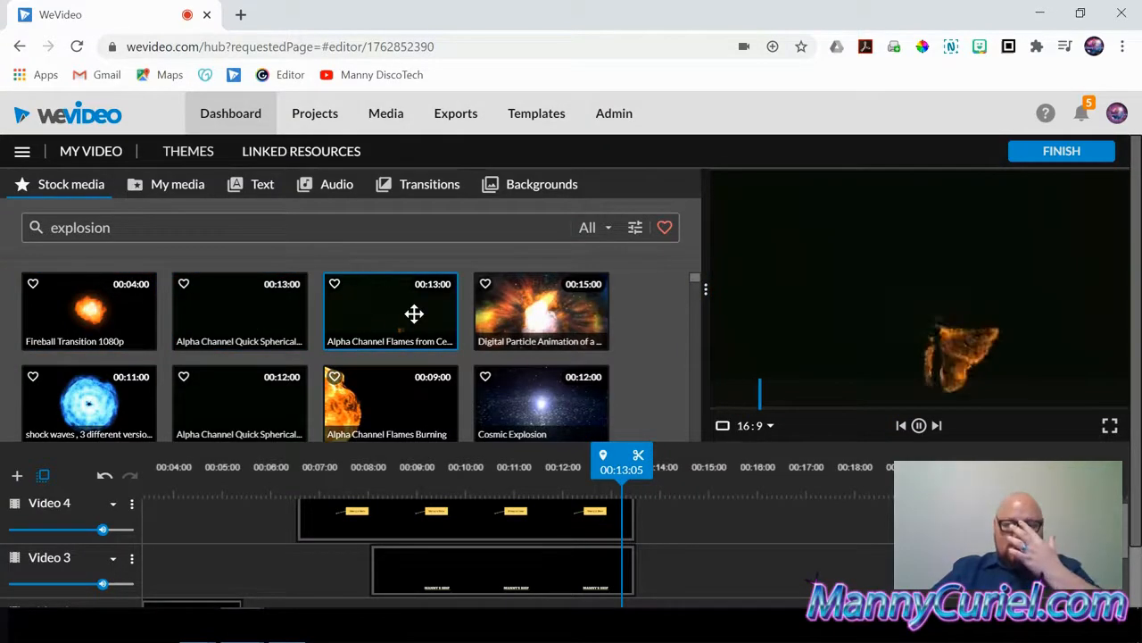
{"action": "left_click", "coordinate": [534, 312]}
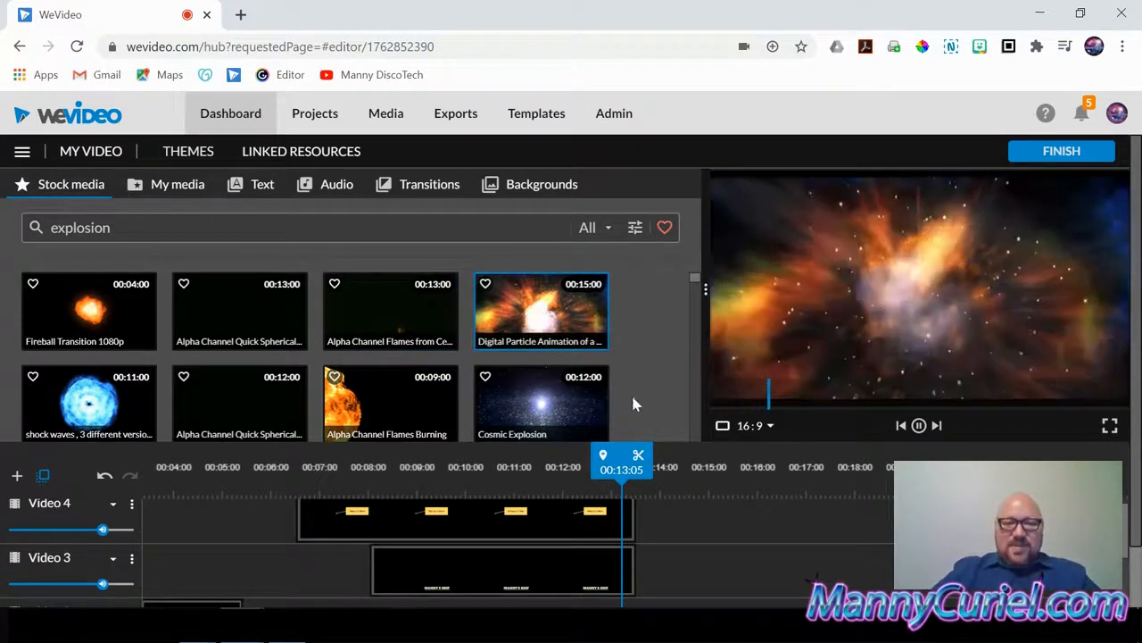
Add the 15-second Digital Particle Animation explosion clip to the Video 1 track directly after the space station clip.
{"action": "scroll", "coordinate": [683, 578], "scroll_direction": "down", "scroll_amount": 2}
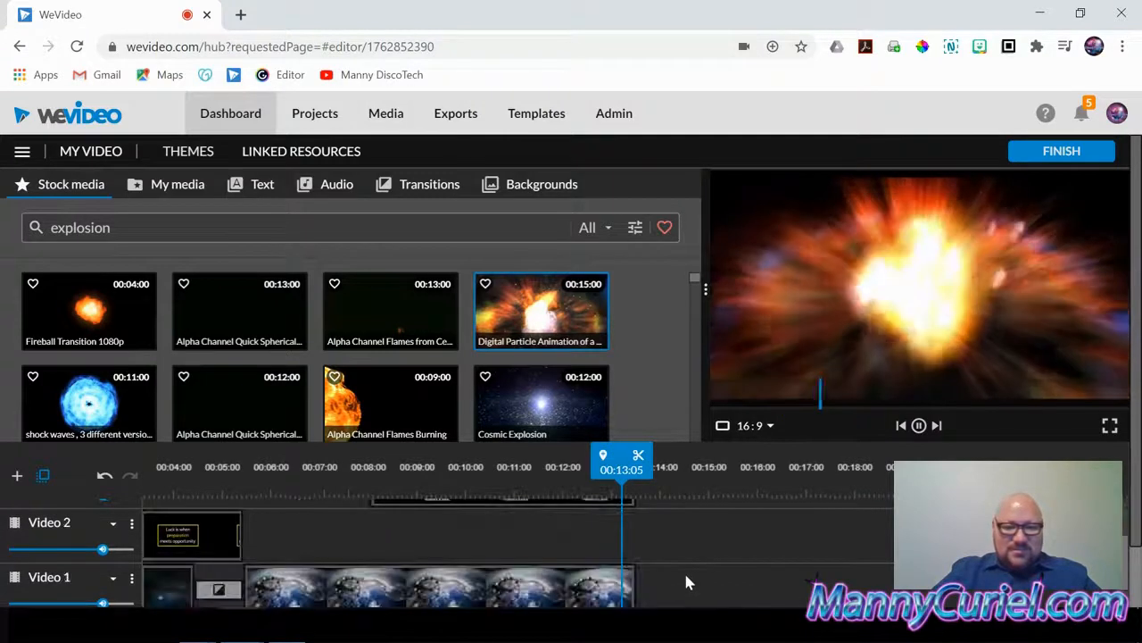
{"action": "scroll", "coordinate": [683, 570], "scroll_direction": "down", "scroll_amount": 2}
{"action": "left_click_drag", "start_coordinate": [546, 305], "coordinate": [665, 536]}
{"action": "scroll", "coordinate": [665, 535], "scroll_direction": "down", "scroll_amount": 4}
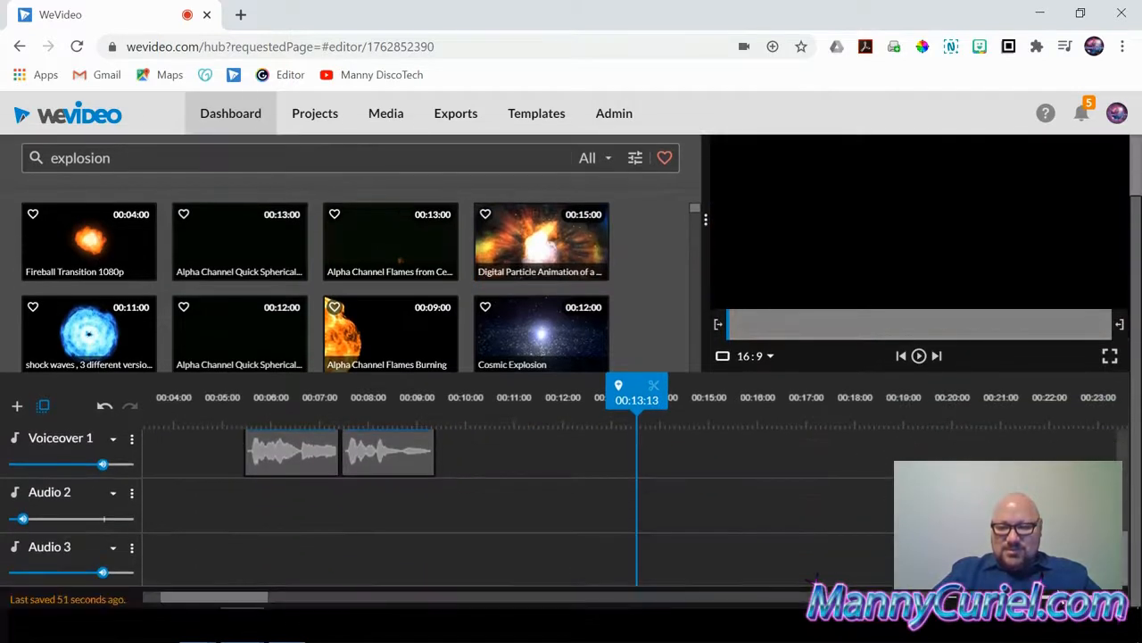
{"action": "scroll", "coordinate": [953, 599], "scroll_direction": "down", "scroll_amount": 3}
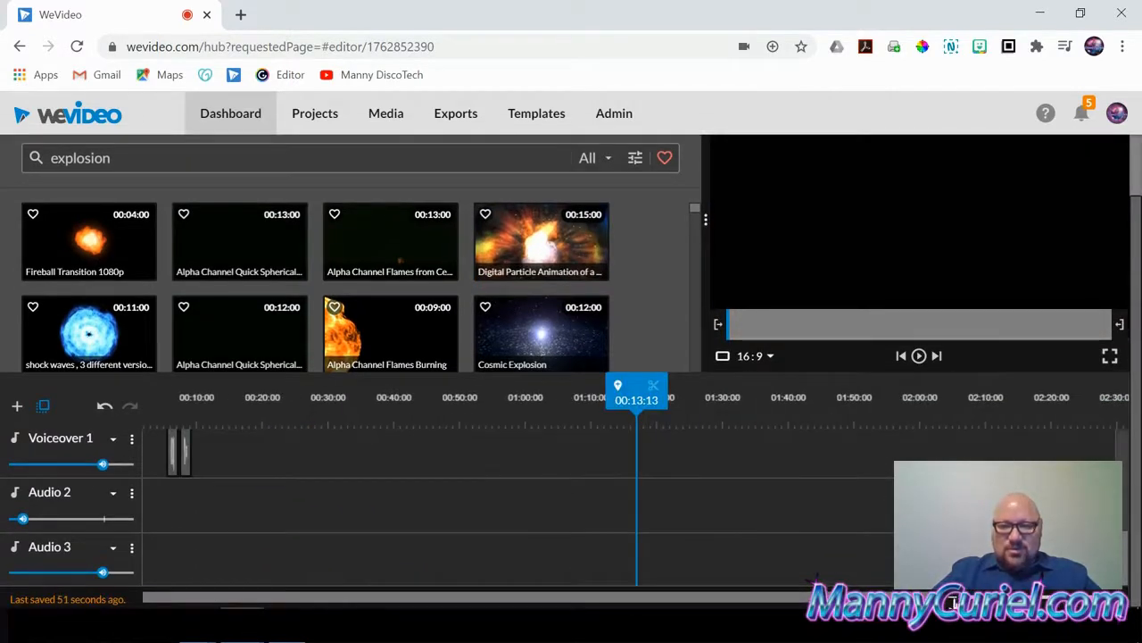
{"action": "scroll", "coordinate": [355, 567], "scroll_direction": "up", "scroll_amount": 3}
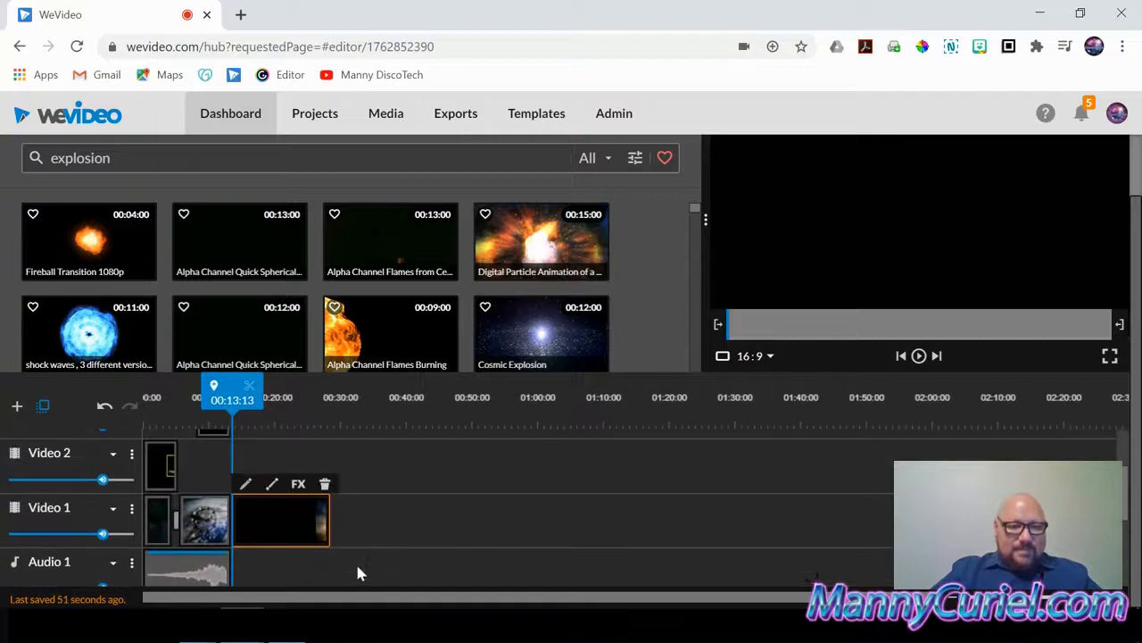
{"action": "scroll", "coordinate": [360, 505], "scroll_direction": "up", "scroll_amount": 2}
{"action": "scroll", "coordinate": [408, 504], "scroll_direction": "down", "scroll_amount": 2}
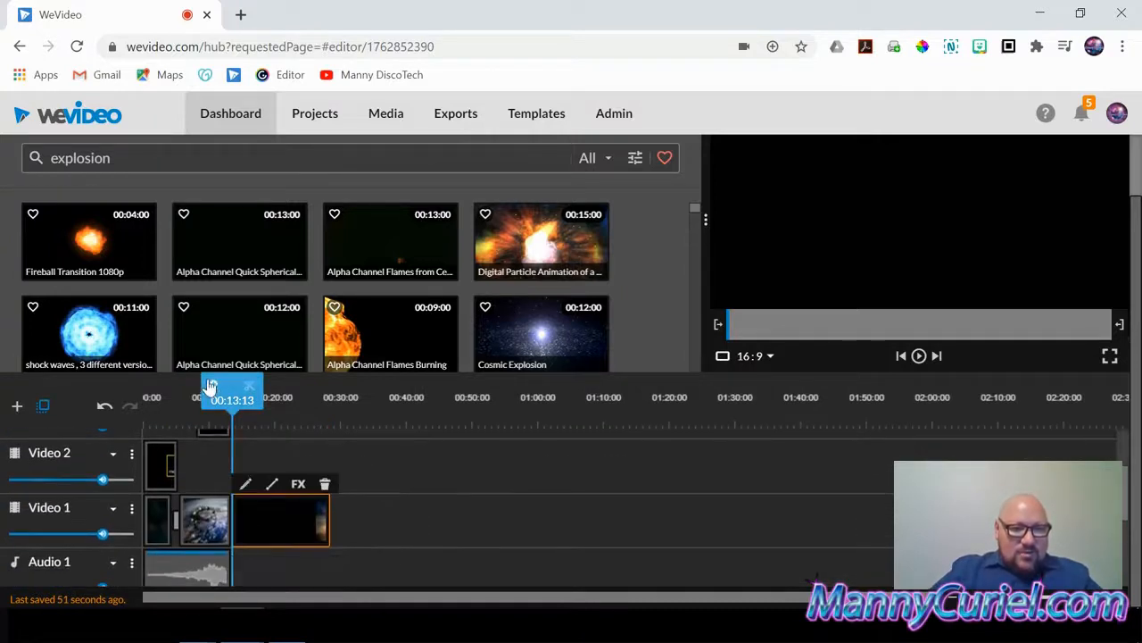
Play the project from about 00:09:01 through the cut from the space station clip into the explosion clip.
{"action": "left_click_drag", "start_coordinate": [227, 379], "coordinate": [199, 382]}
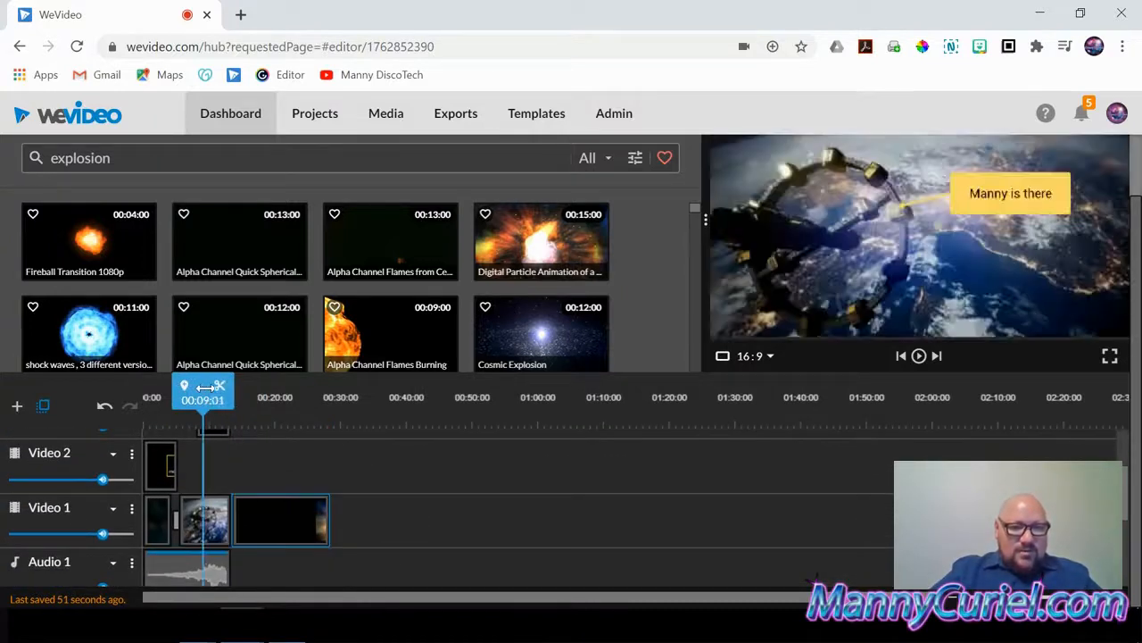
{"action": "left_click", "coordinate": [920, 356]}
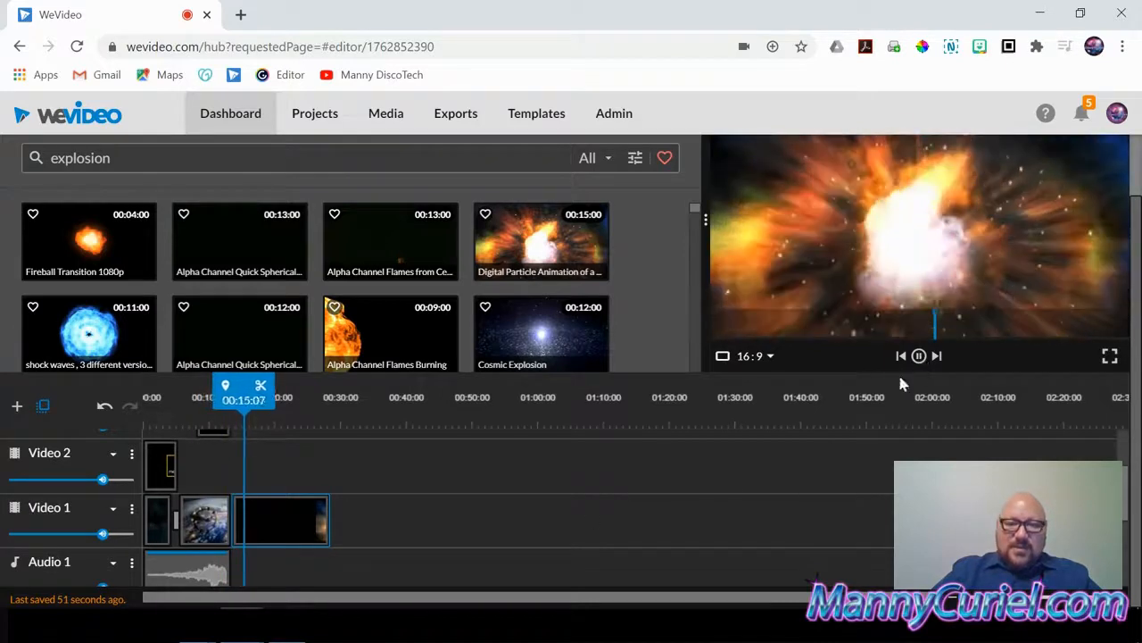
{"action": "left_click", "coordinate": [920, 356]}
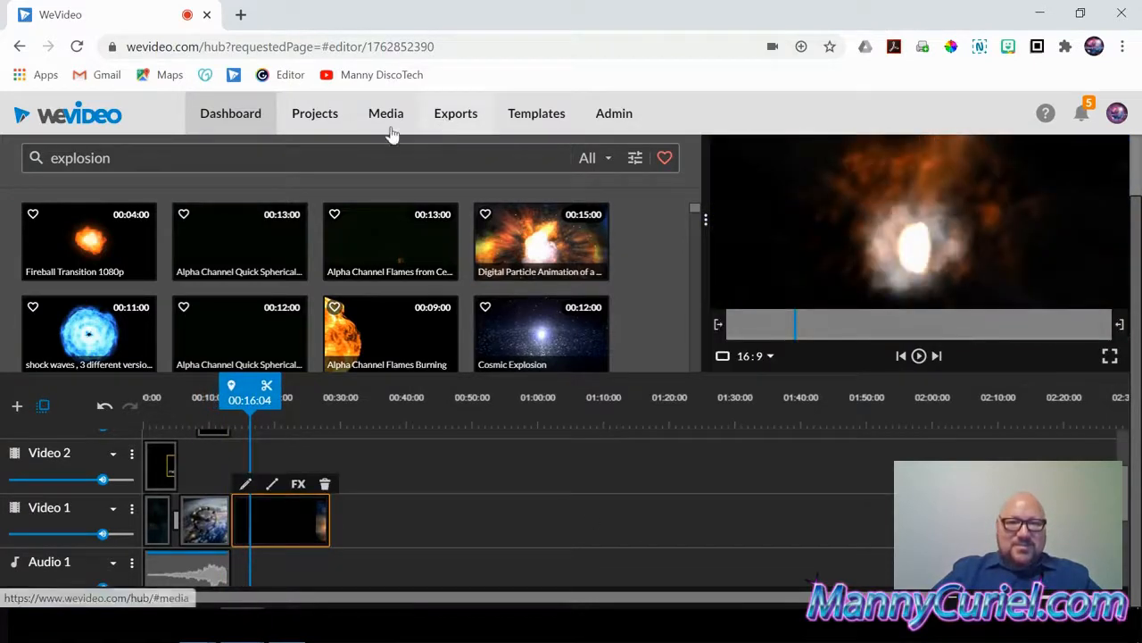
Place a Cross blur transition between the space station clip and the explosion clip on Video 1.
{"action": "scroll", "coordinate": [430, 214], "scroll_direction": "up", "scroll_amount": 2}
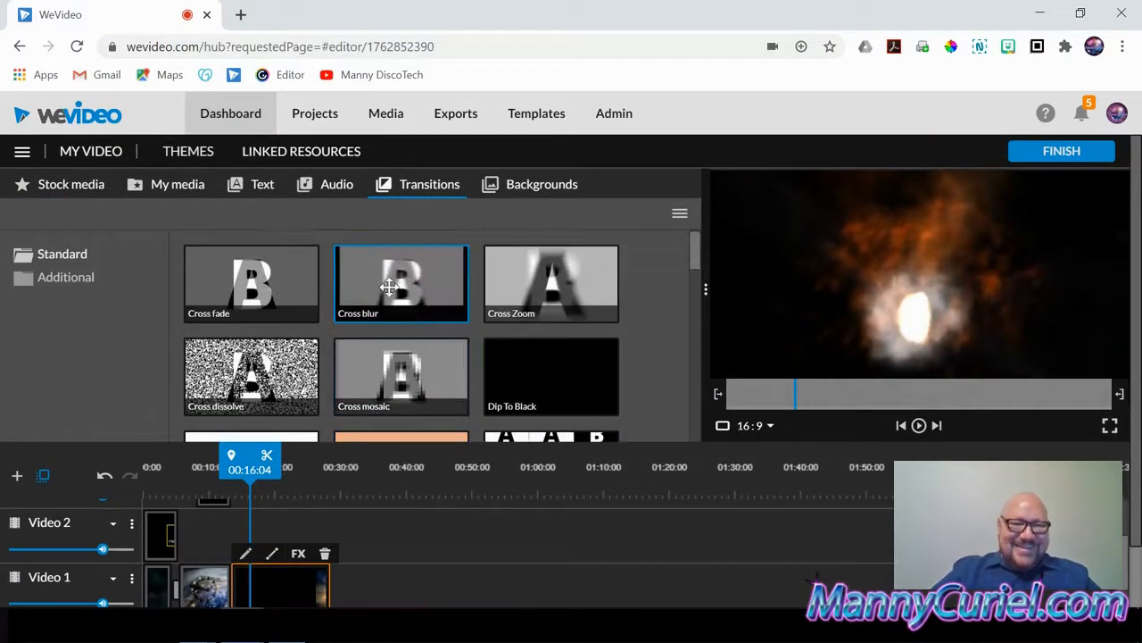
{"action": "left_click", "coordinate": [389, 285]}
{"action": "left_click_drag", "start_coordinate": [308, 479], "coordinate": [274, 566]}
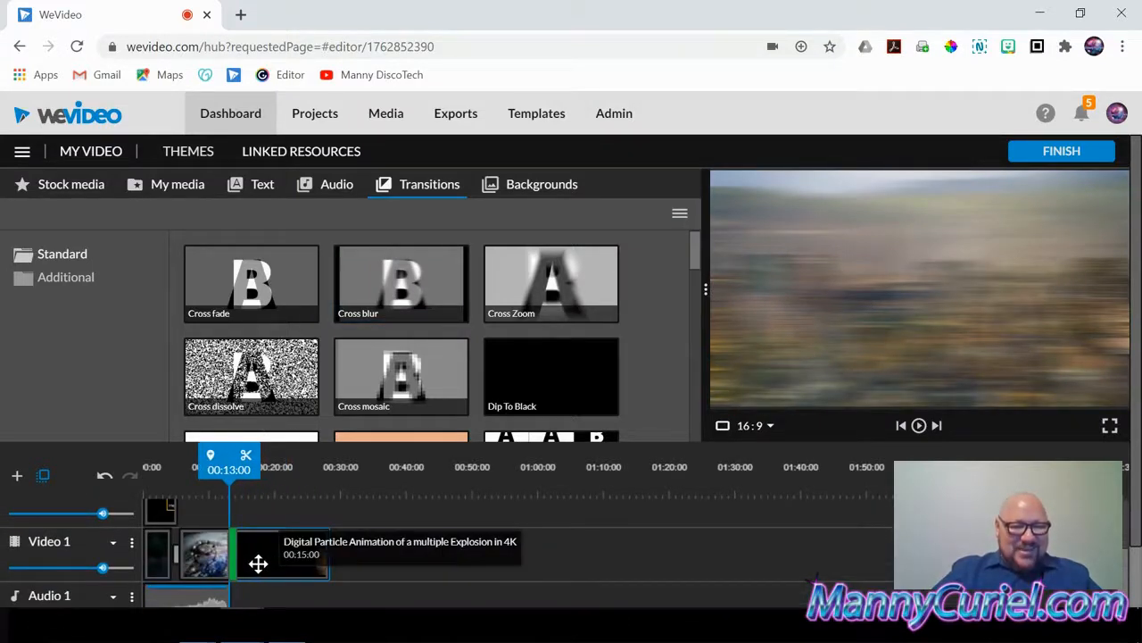
Play back the new transition and the explosion clip up to about 00:19:16.
{"action": "left_click_drag", "start_coordinate": [216, 458], "coordinate": [198, 458]}
{"action": "left_click", "coordinate": [919, 427]}
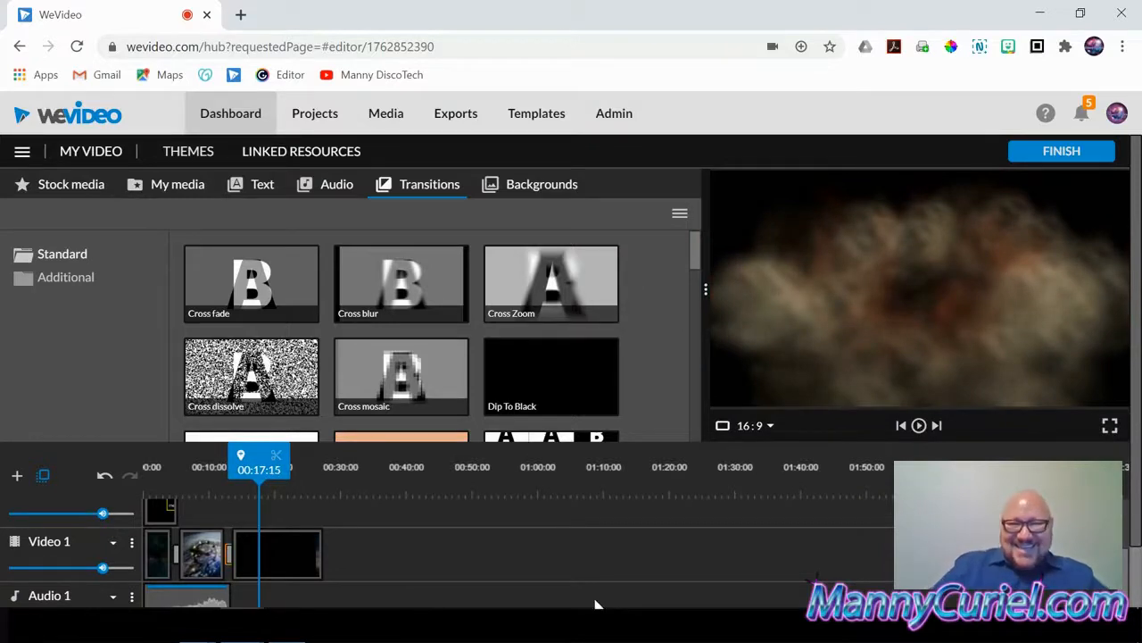
{"action": "left_click", "coordinate": [918, 426]}
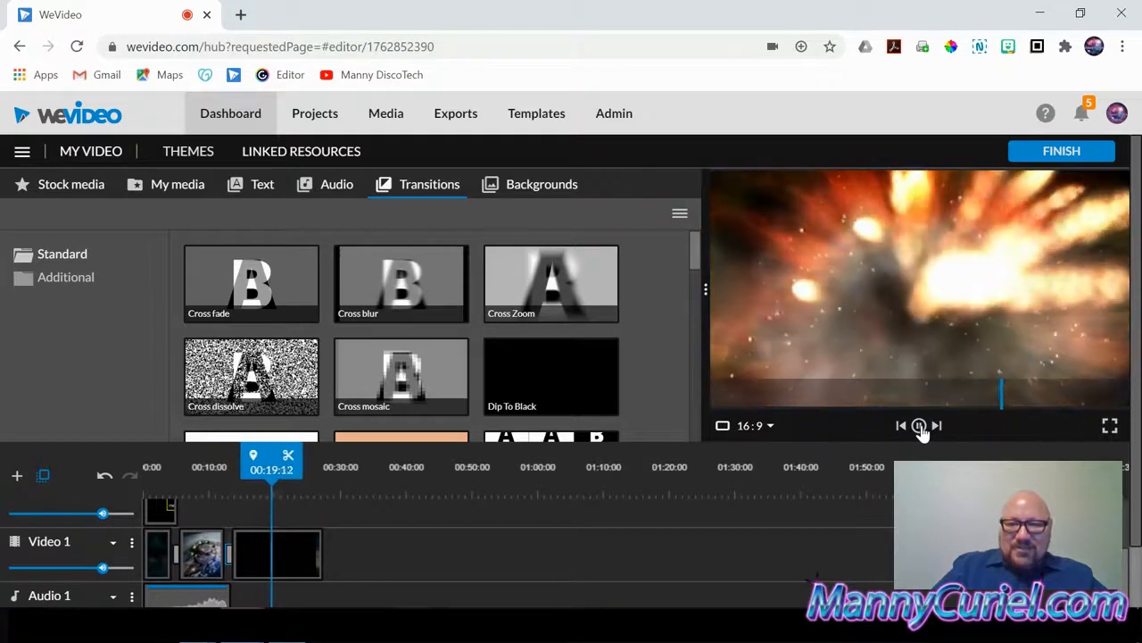
{"action": "left_click", "coordinate": [919, 427]}
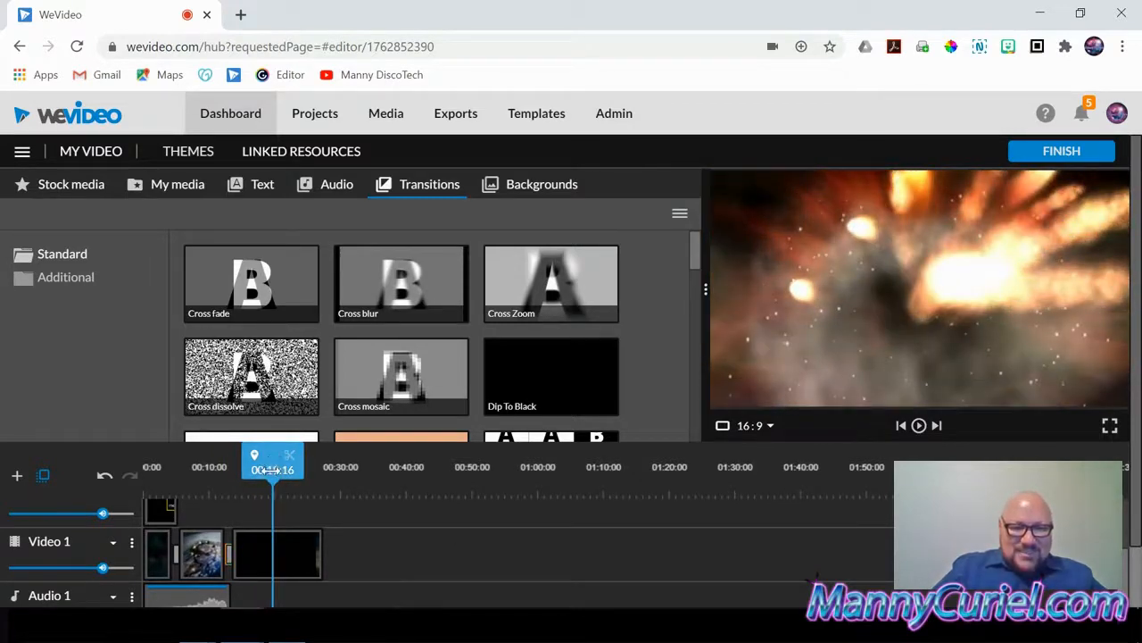
Split the explosion clip on Video 1 at 00:22:16 and delete the trailing part.
{"action": "left_click", "coordinate": [275, 558]}
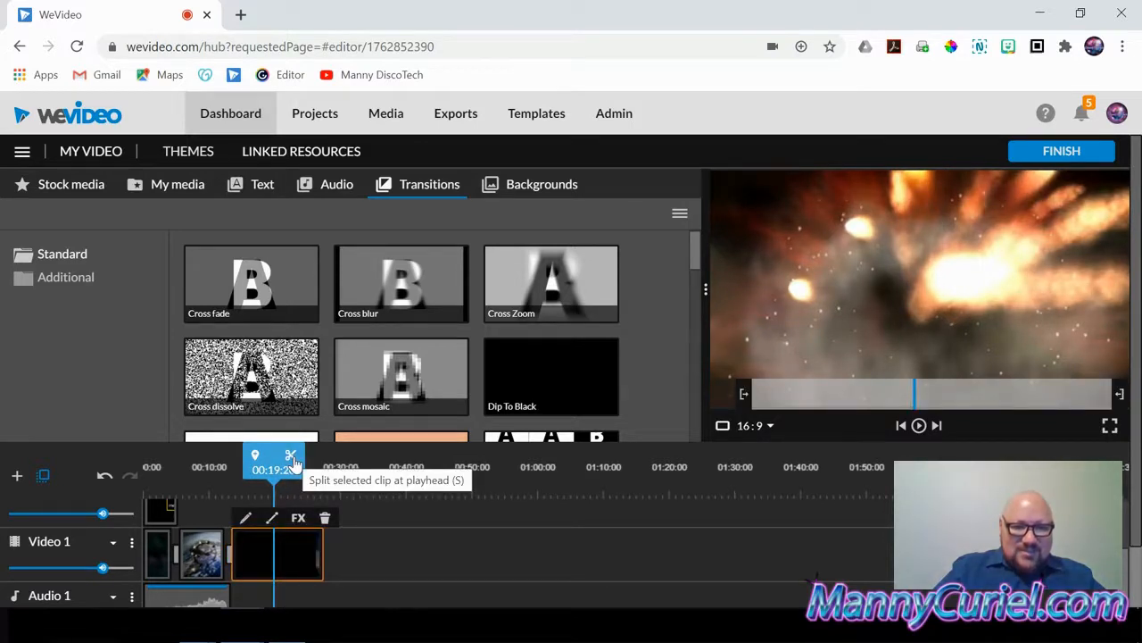
{"action": "left_click_drag", "start_coordinate": [270, 459], "coordinate": [267, 459]}
{"action": "scroll", "coordinate": [447, 552], "scroll_direction": "down", "scroll_amount": 2}
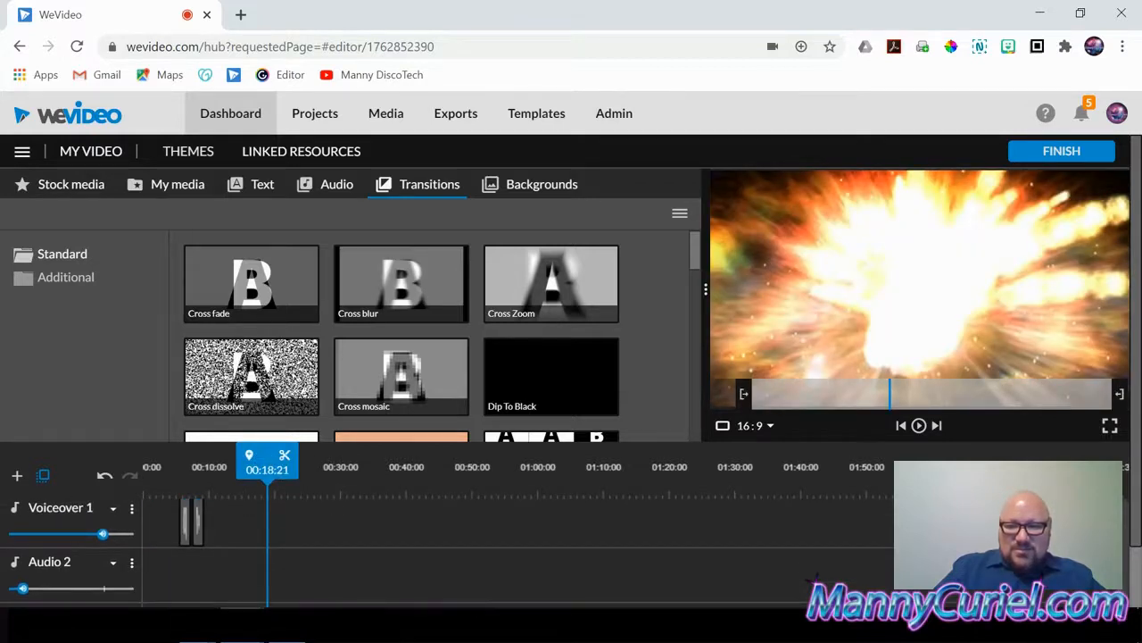
{"action": "scroll", "coordinate": [1135, 550], "scroll_direction": "down", "scroll_amount": 1}
{"action": "scroll", "coordinate": [691, 534], "scroll_direction": "up", "scroll_amount": 3}
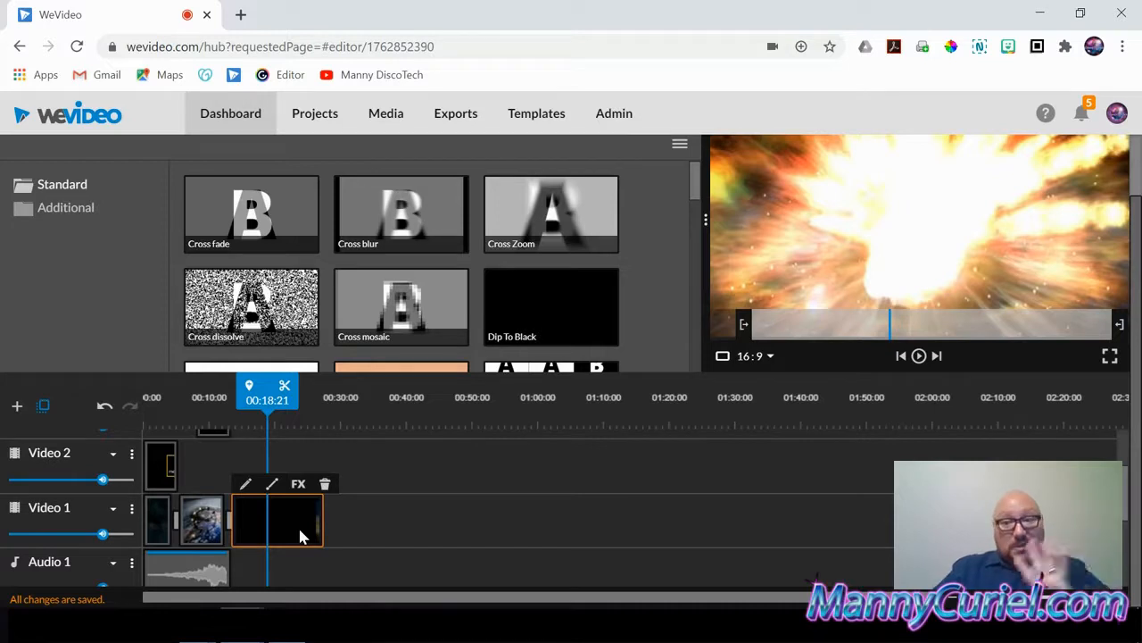
{"action": "left_click_drag", "start_coordinate": [267, 386], "coordinate": [291, 390]}
{"action": "left_click", "coordinate": [311, 388]}
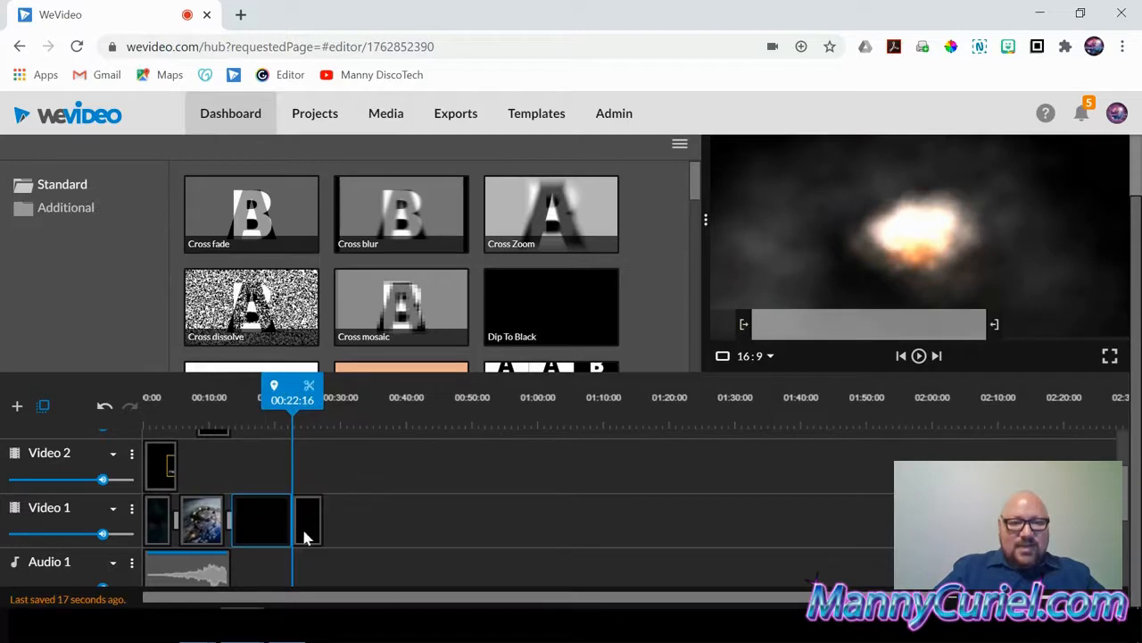
{"action": "left_click", "coordinate": [314, 524]}
{"action": "key", "text": "Delete"}
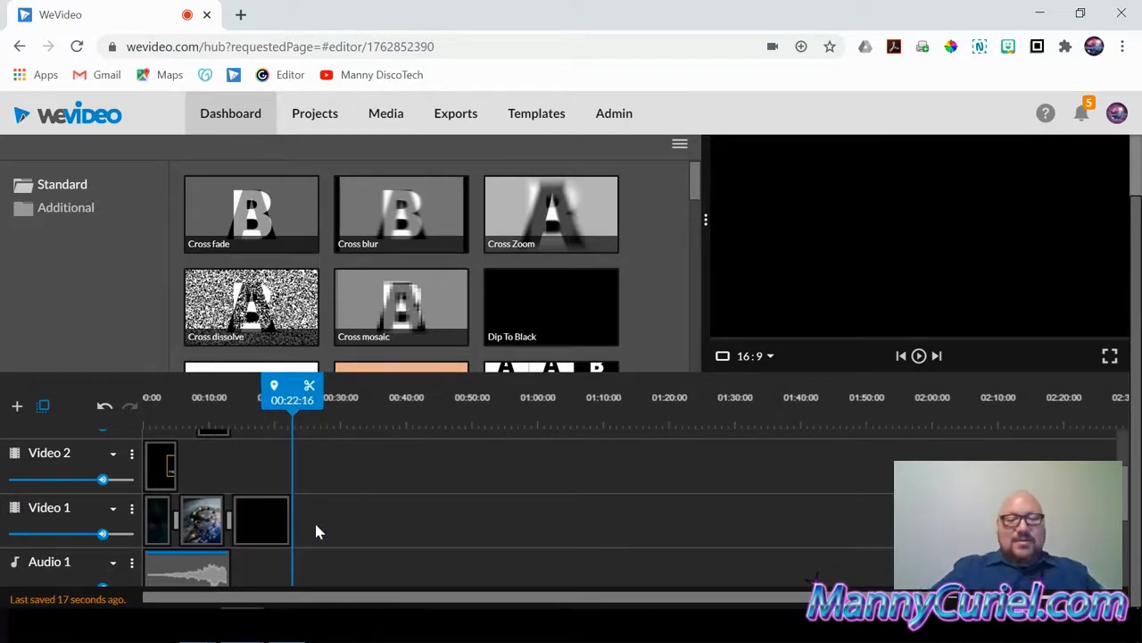
Extend the end of the remaining explosion clip on Video 1 to 00:22:24.
{"action": "left_click", "coordinate": [273, 527]}
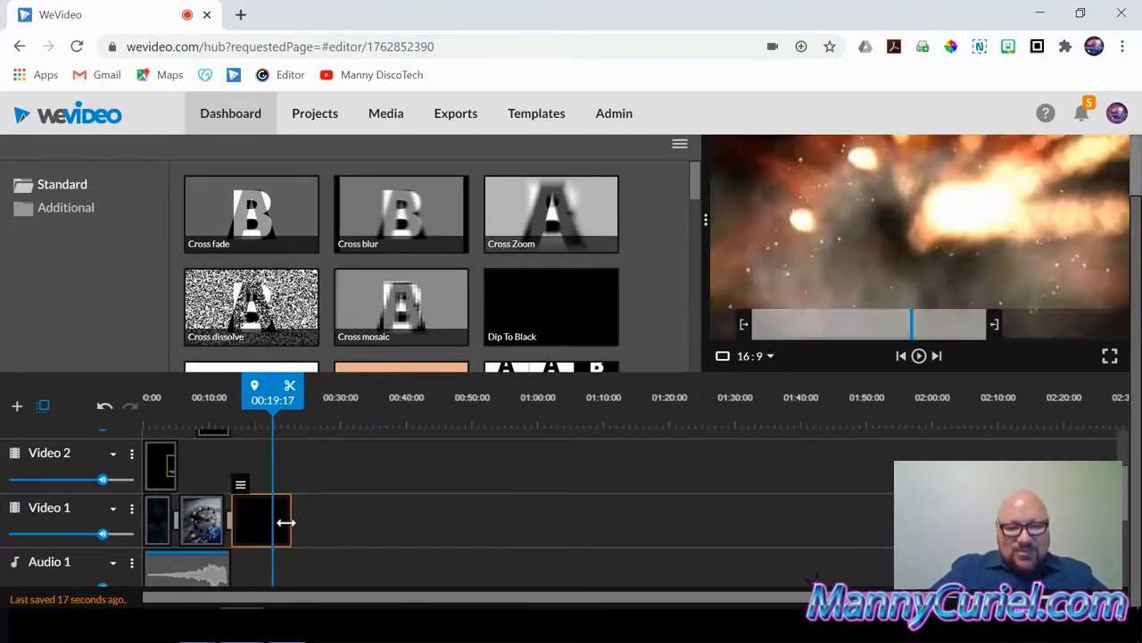
{"action": "left_click_drag", "start_coordinate": [302, 521], "coordinate": [292, 520]}
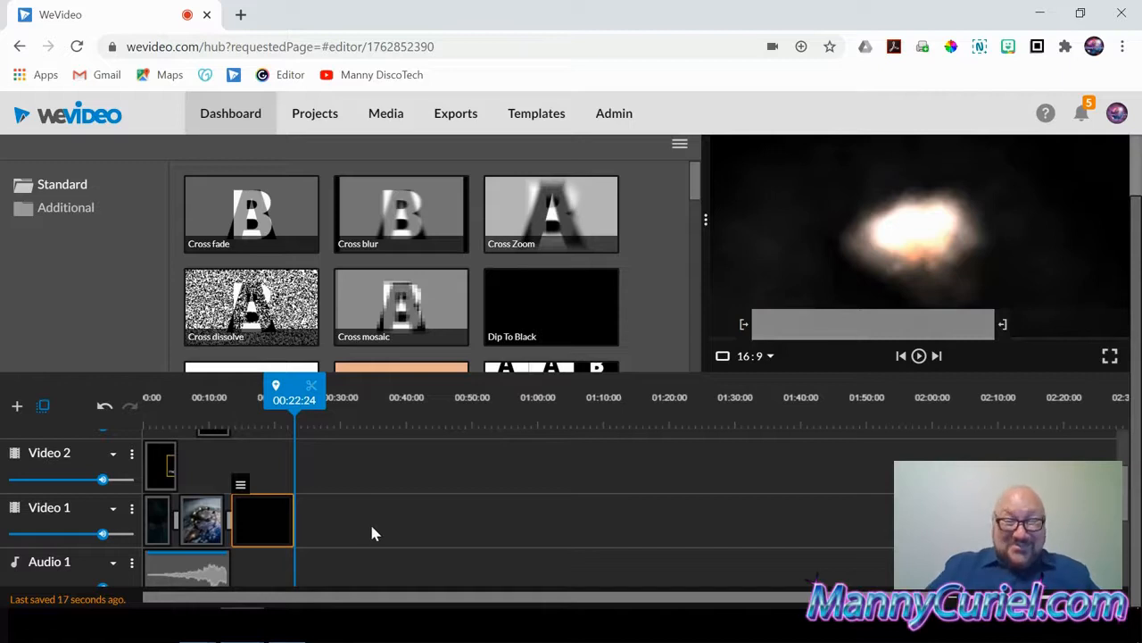
Filter the "explosion" stock media results to Audio and preview the first three tracks.
{"action": "scroll", "coordinate": [300, 331], "scroll_direction": "up", "scroll_amount": 1}
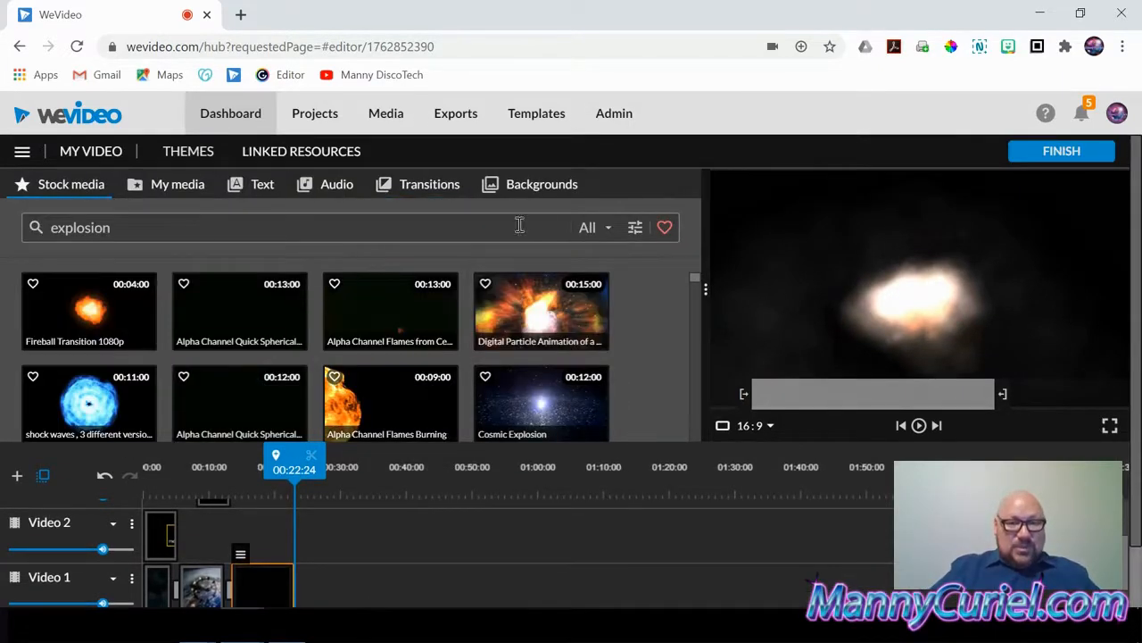
{"action": "left_click", "coordinate": [610, 231]}
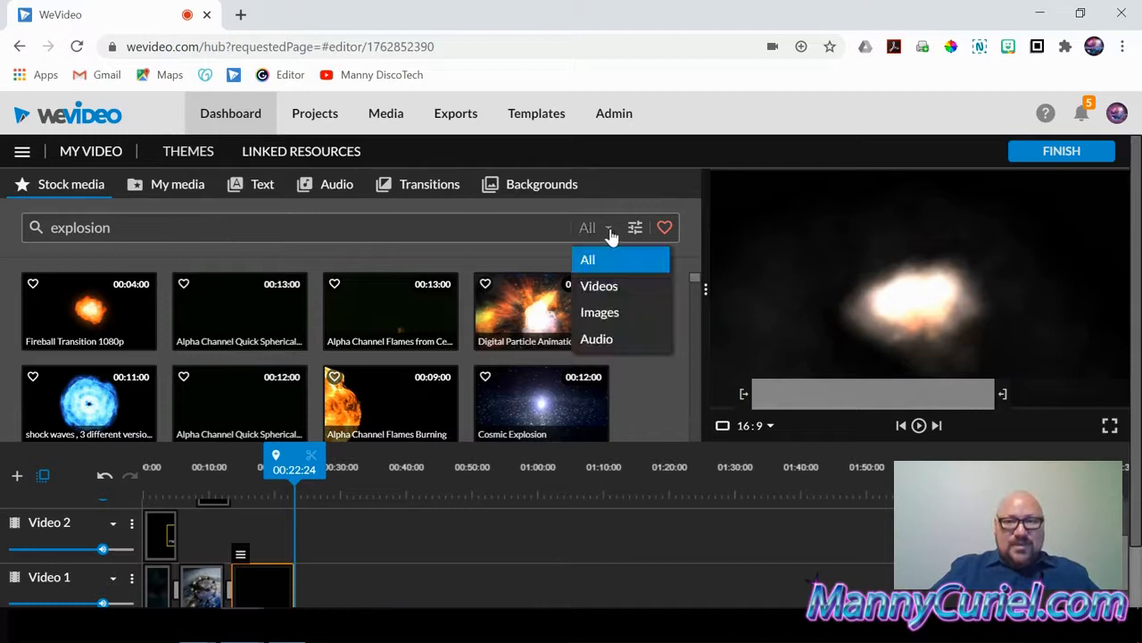
{"action": "left_click", "coordinate": [610, 346]}
{"action": "left_click", "coordinate": [107, 305]}
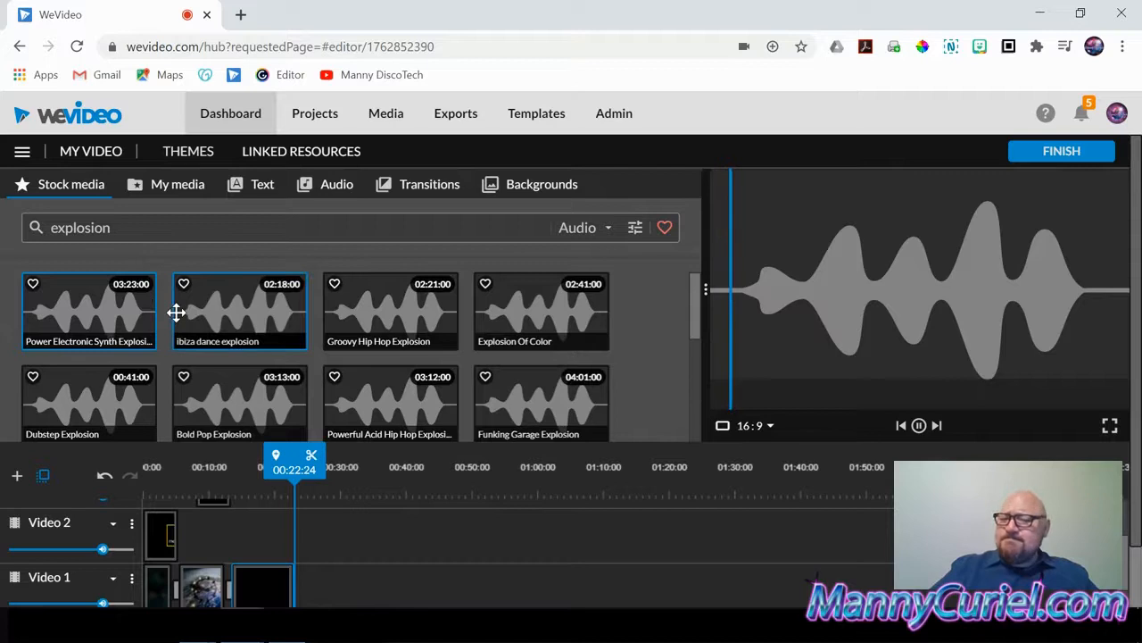
{"action": "left_click", "coordinate": [240, 313]}
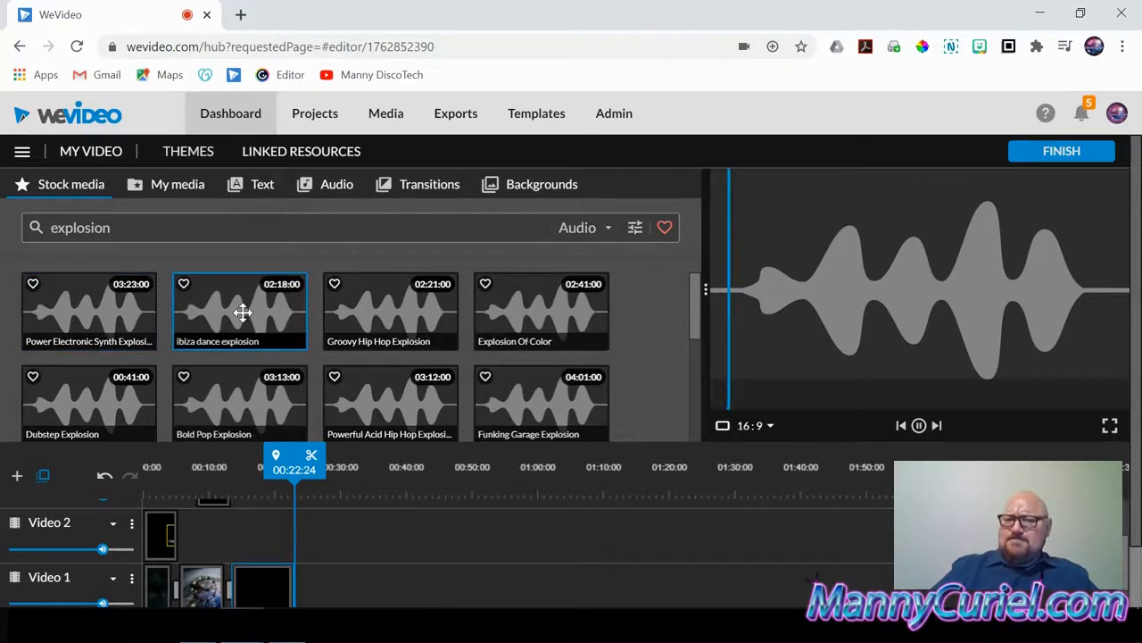
{"action": "left_click", "coordinate": [398, 325]}
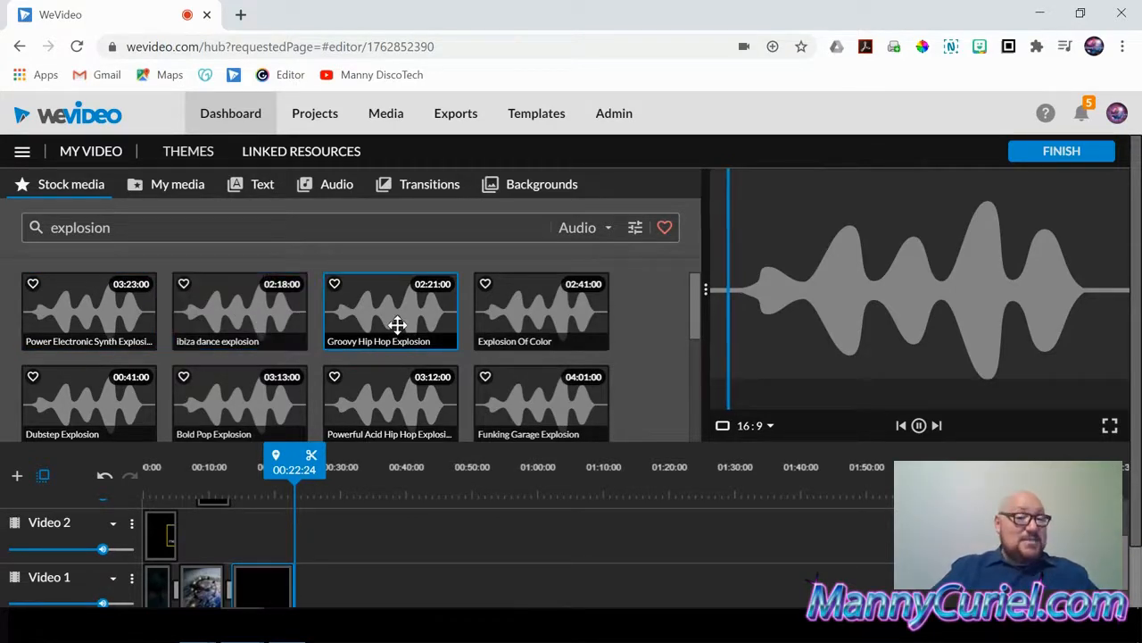
{"action": "left_click", "coordinate": [609, 230]}
{"action": "left_click", "coordinate": [634, 265]}
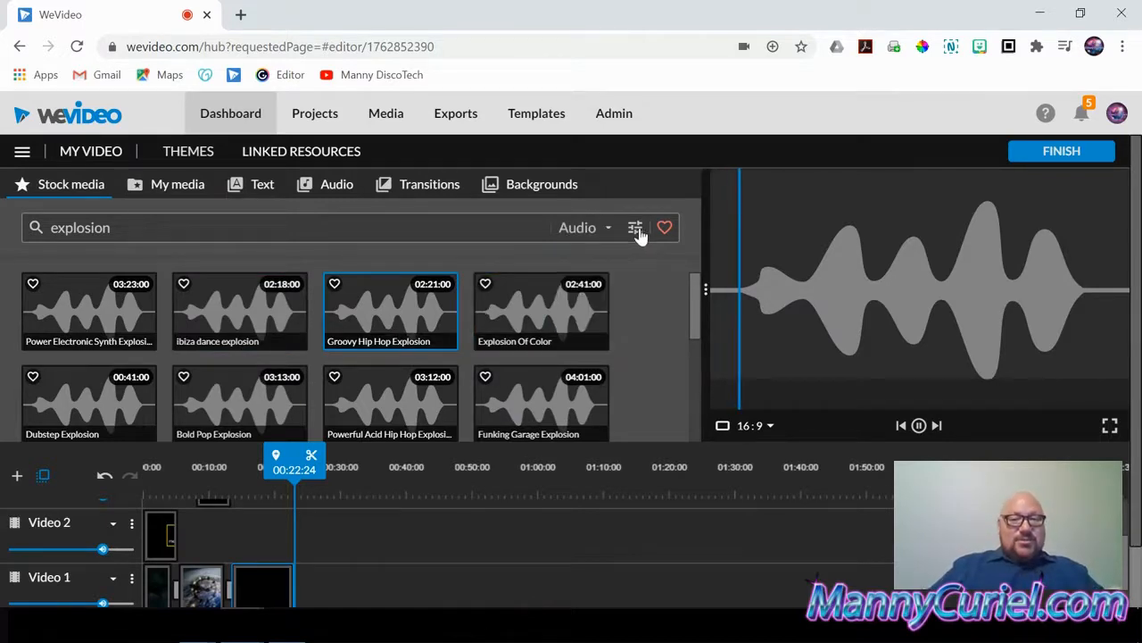
{"action": "left_click", "coordinate": [918, 426]}
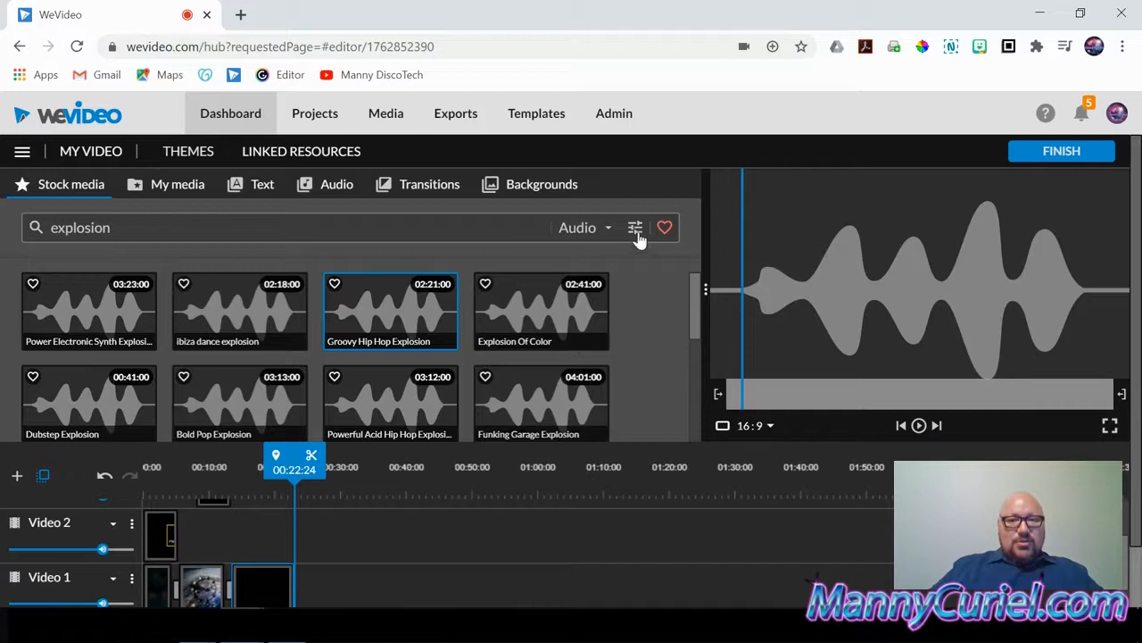
Refine the explosion audio results to sound effects only, excluding music and audio loops.
{"action": "left_click", "coordinate": [635, 229]}
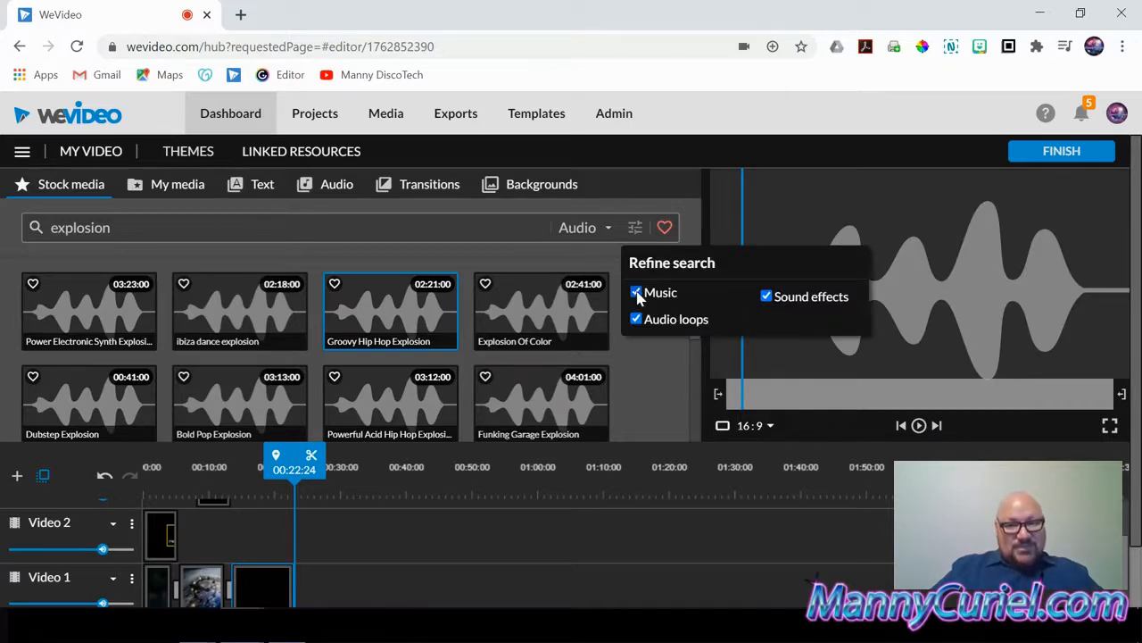
{"action": "left_click", "coordinate": [638, 320]}
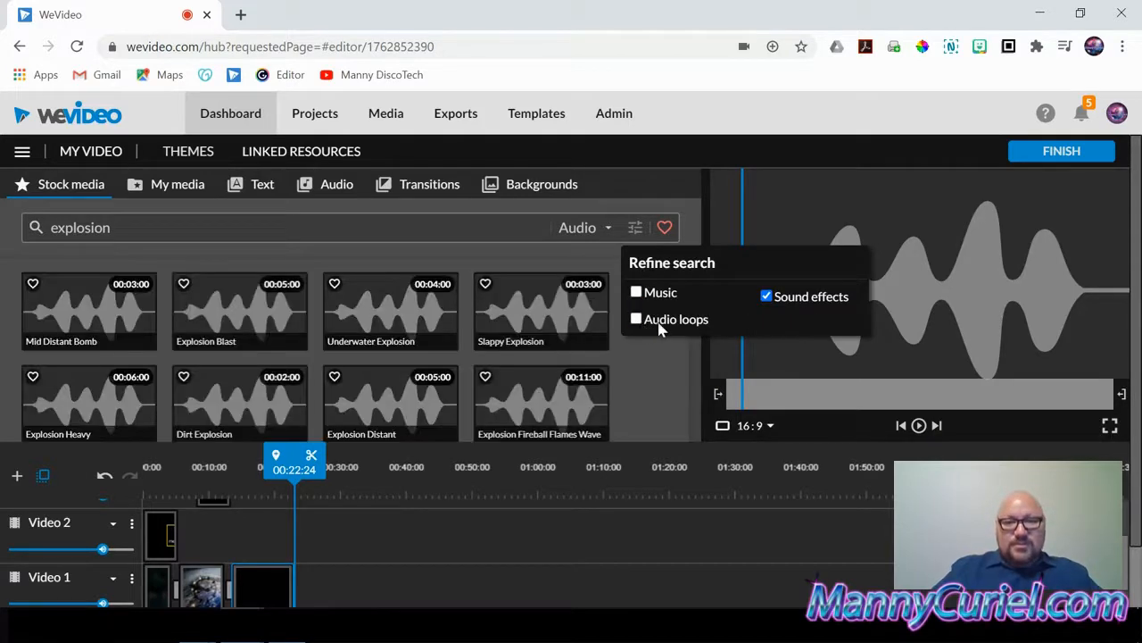
{"action": "left_click", "coordinate": [662, 363]}
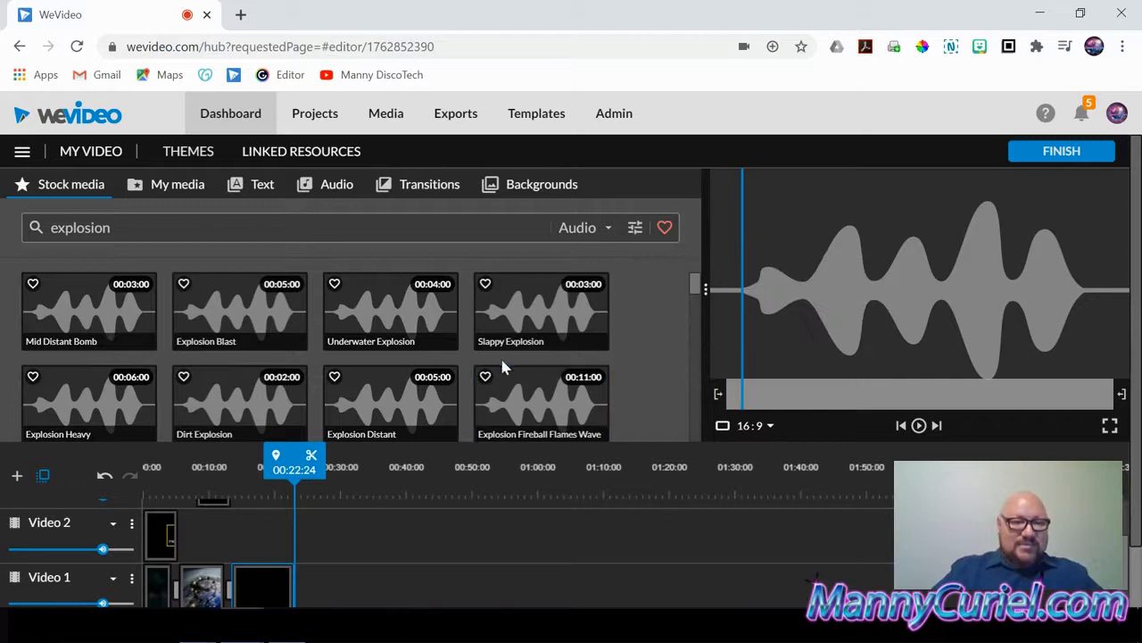
{"action": "left_click", "coordinate": [635, 229]}
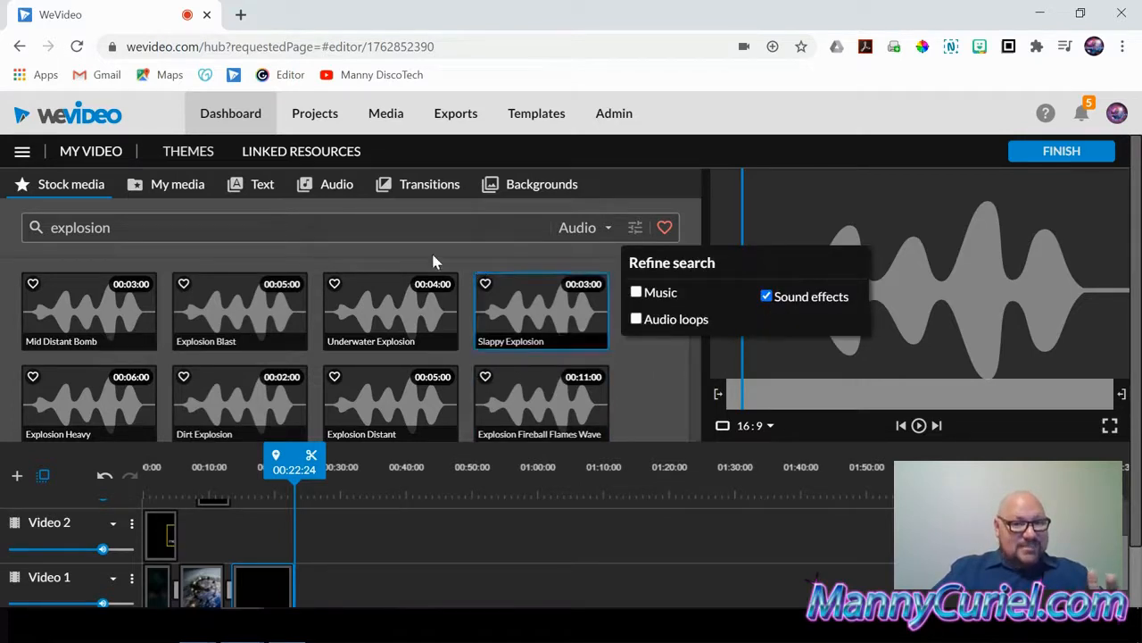
{"action": "left_click", "coordinate": [611, 324]}
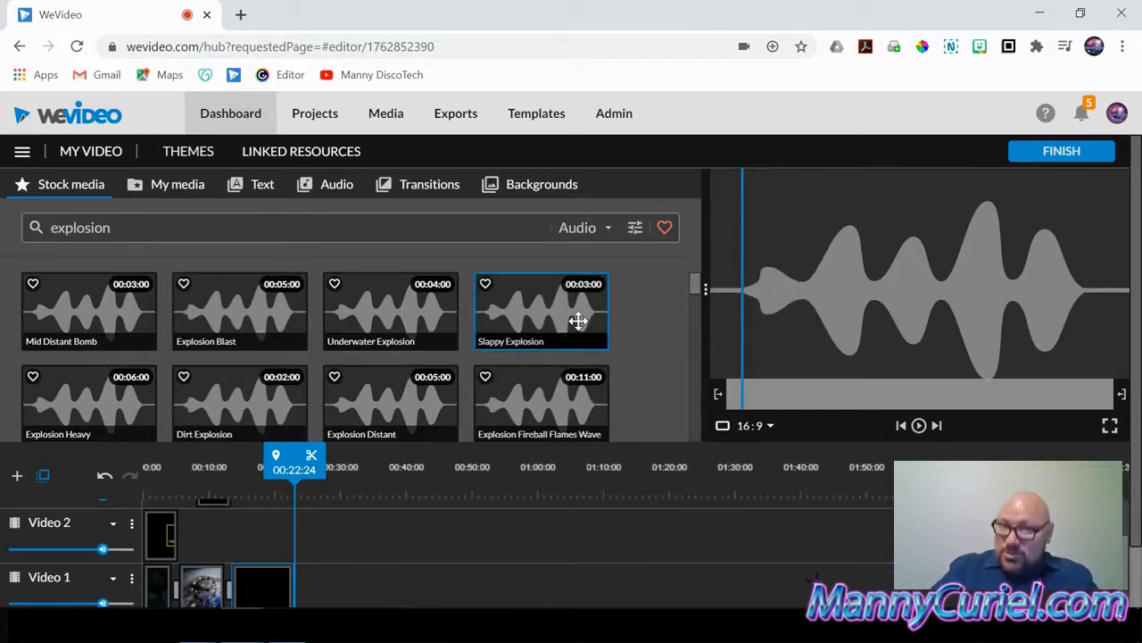
Preview the explosion sound effects one by one, from Mid Distant Bomb through Explosion Heavy and several further down the results.
{"action": "left_click", "coordinate": [28, 318]}
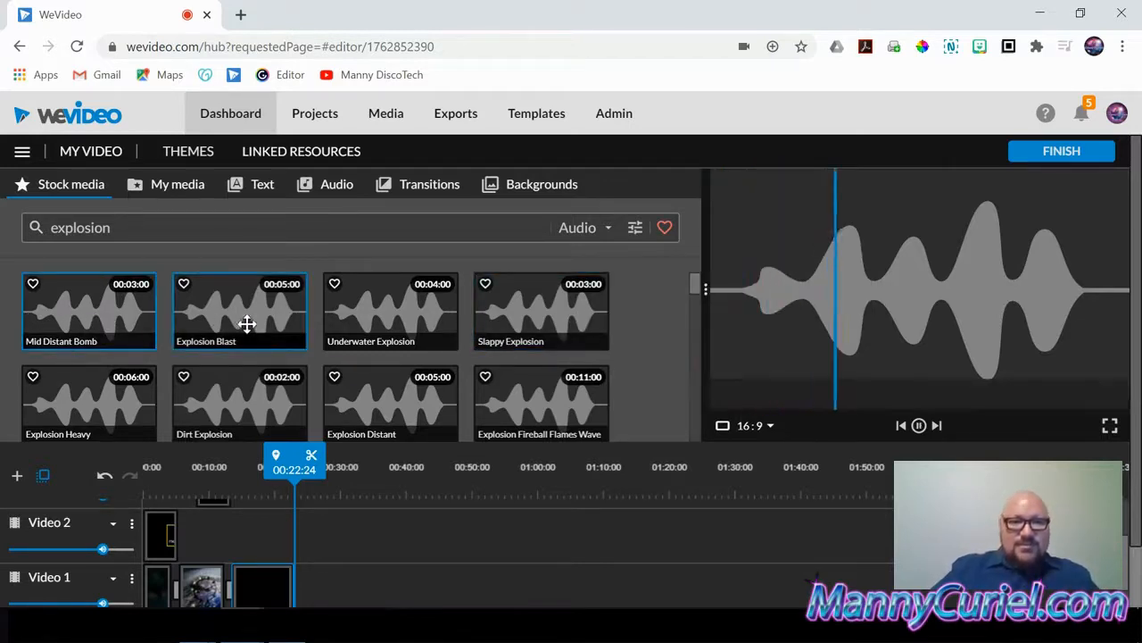
{"action": "left_click", "coordinate": [247, 324]}
{"action": "left_click", "coordinate": [379, 319]}
{"action": "left_click", "coordinate": [530, 319]}
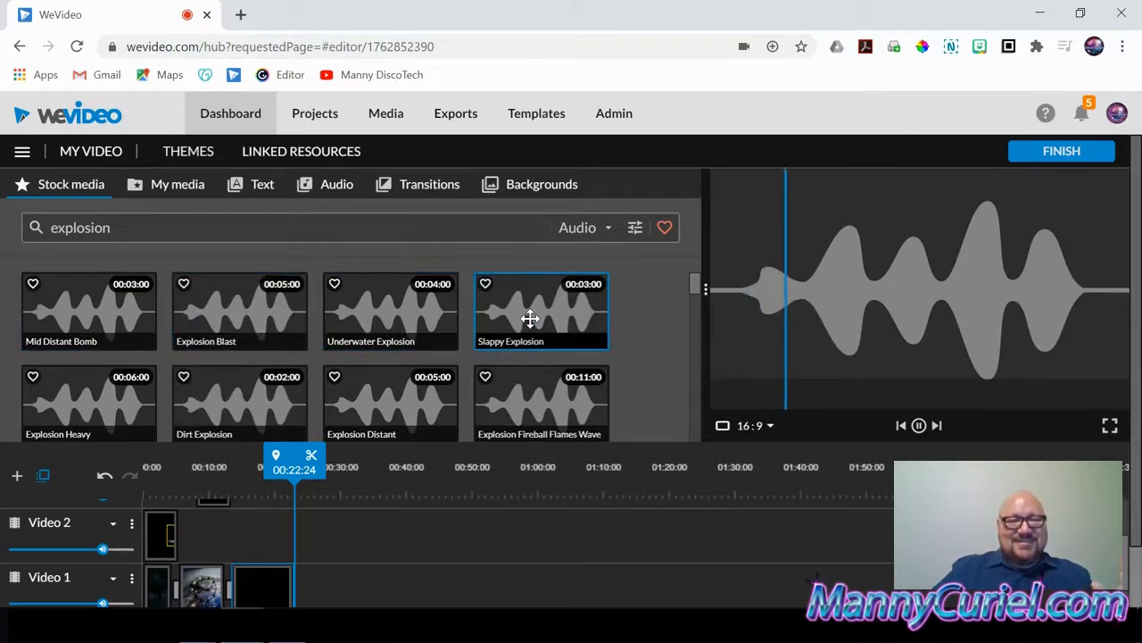
{"action": "left_click", "coordinate": [94, 390]}
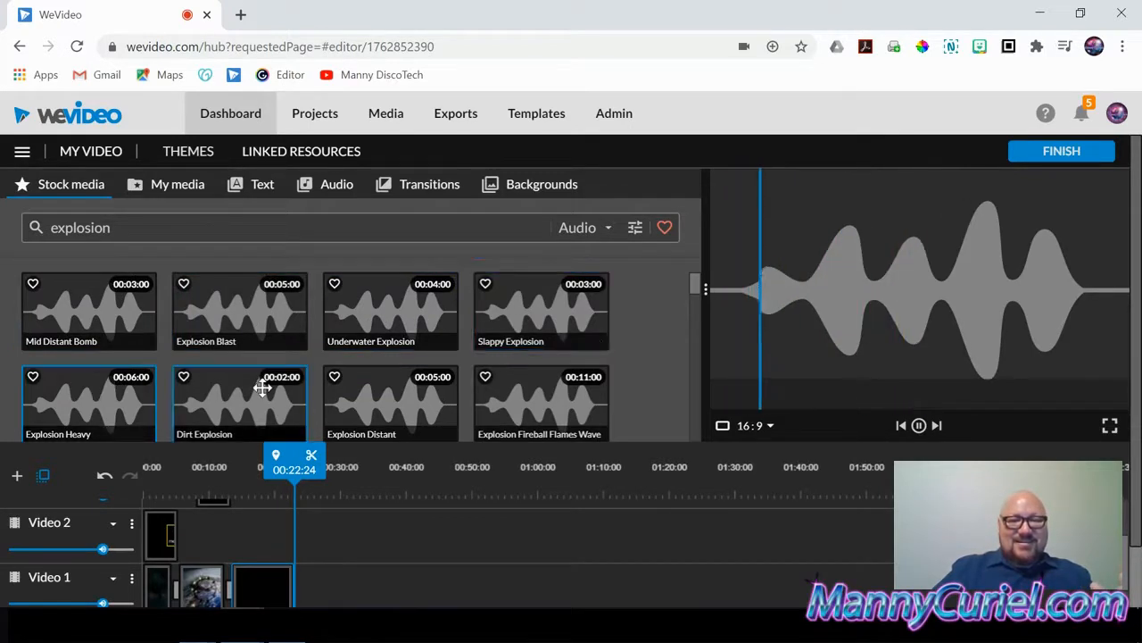
{"action": "scroll", "coordinate": [669, 361], "scroll_direction": "down", "scroll_amount": 1}
{"action": "scroll", "coordinate": [666, 357], "scroll_direction": "down", "scroll_amount": 2}
{"action": "left_click", "coordinate": [219, 316]}
{"action": "left_click", "coordinate": [384, 316]}
Add the chosen explosion sound effect to Audio 1 at 00:22:24 and shrink the page to fit more of the editor.
{"action": "left_click_drag", "start_coordinate": [96, 312], "coordinate": [310, 589]}
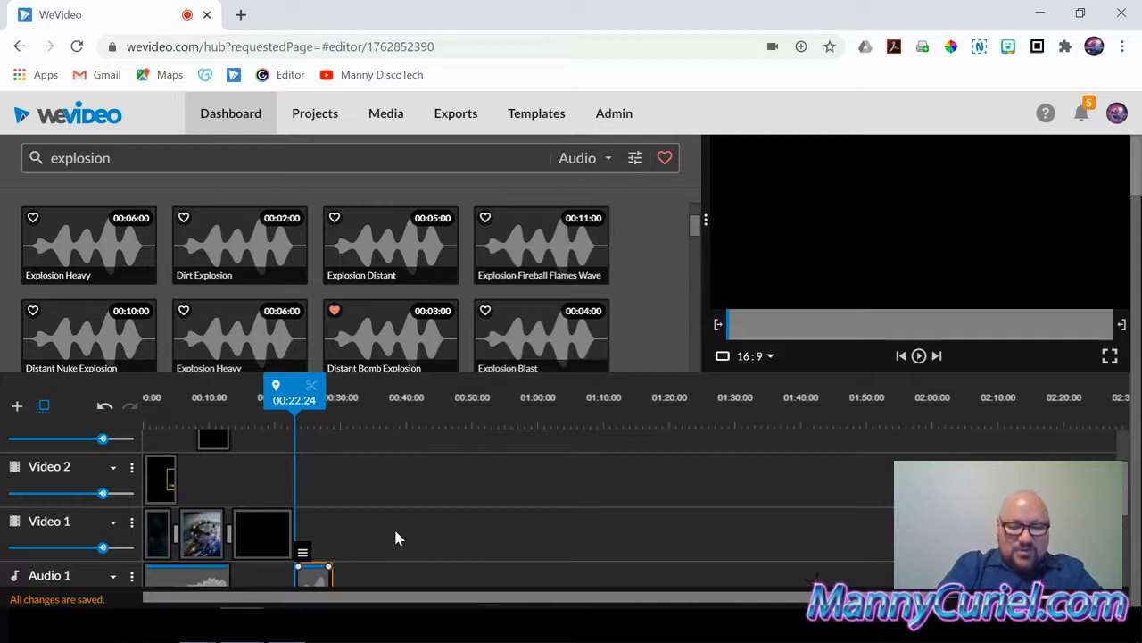
{"action": "key", "text": "ctrl+minus"}
{"action": "key", "text": "ctrl+minus"}
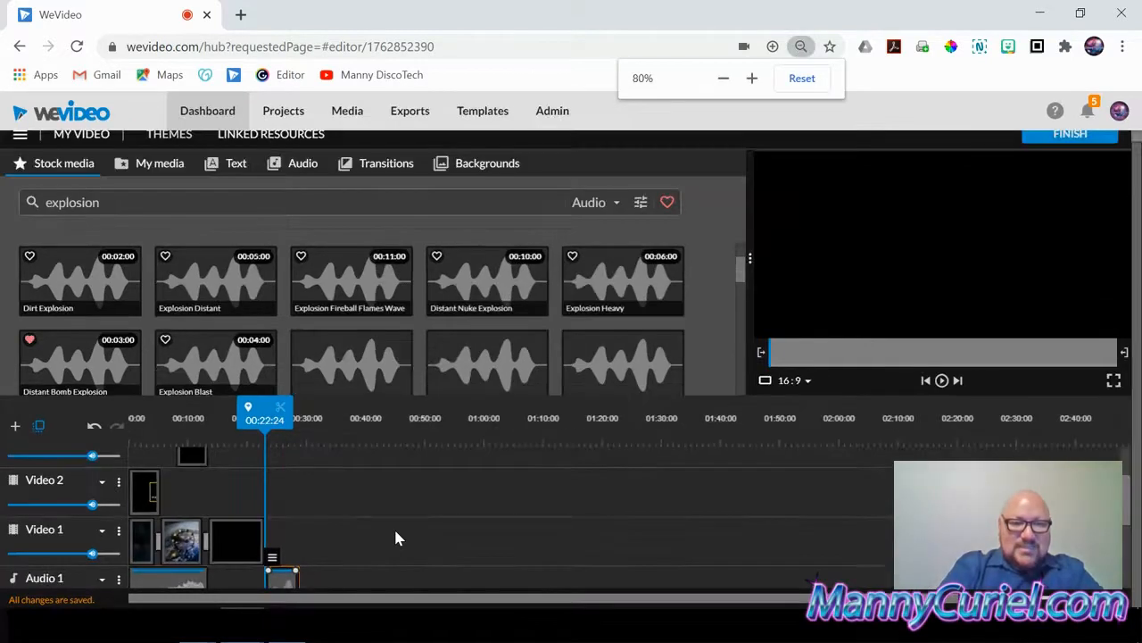
{"action": "key", "text": "ctrl+minus"}
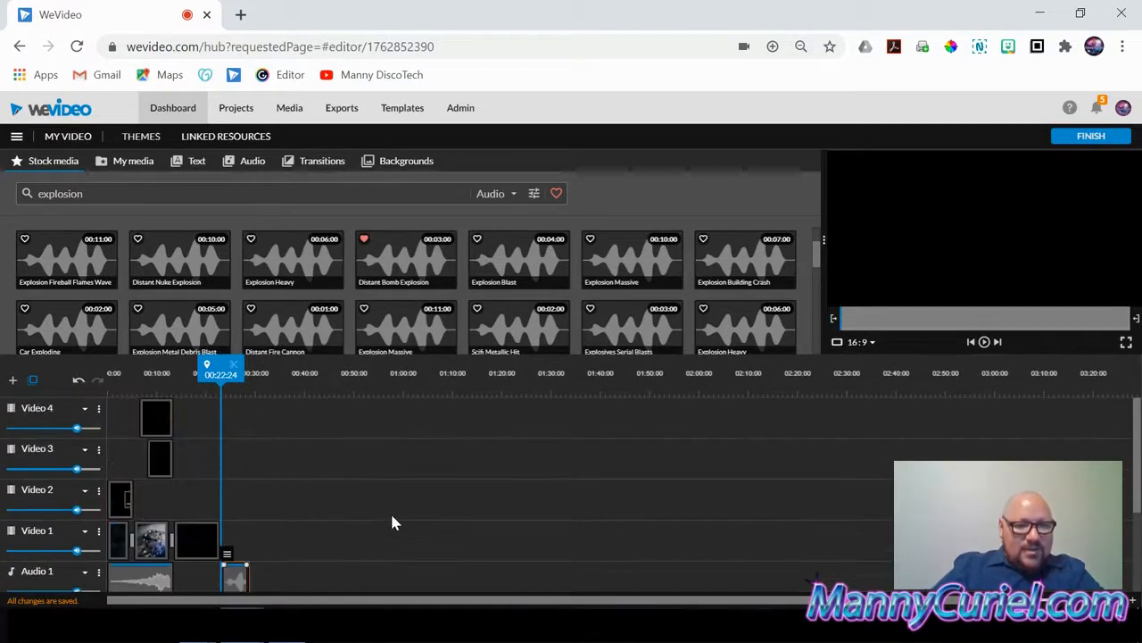
Move the explosion sound effect on Audio 1 to 00:13:13, at the start of the explosion clip.
{"action": "scroll", "coordinate": [371, 506], "scroll_direction": "down", "scroll_amount": 2}
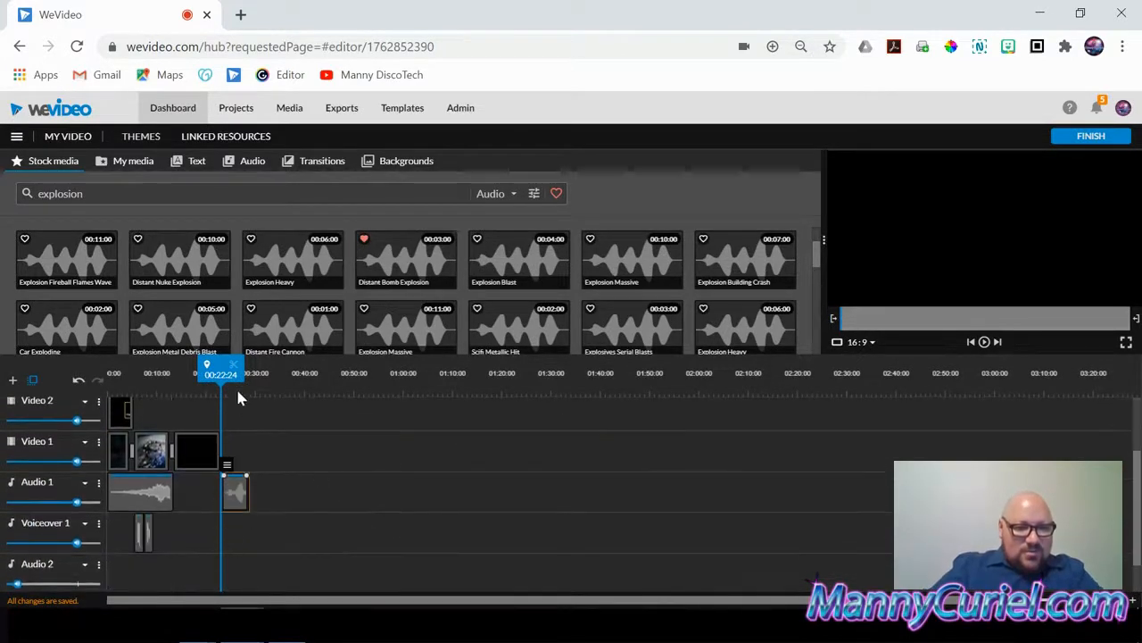
{"action": "left_click_drag", "start_coordinate": [217, 364], "coordinate": [196, 361]}
{"action": "left_click", "coordinate": [238, 488]}
{"action": "left_click_drag", "start_coordinate": [233, 497], "coordinate": [201, 489]}
{"action": "left_click_drag", "start_coordinate": [192, 490], "coordinate": [207, 482]}
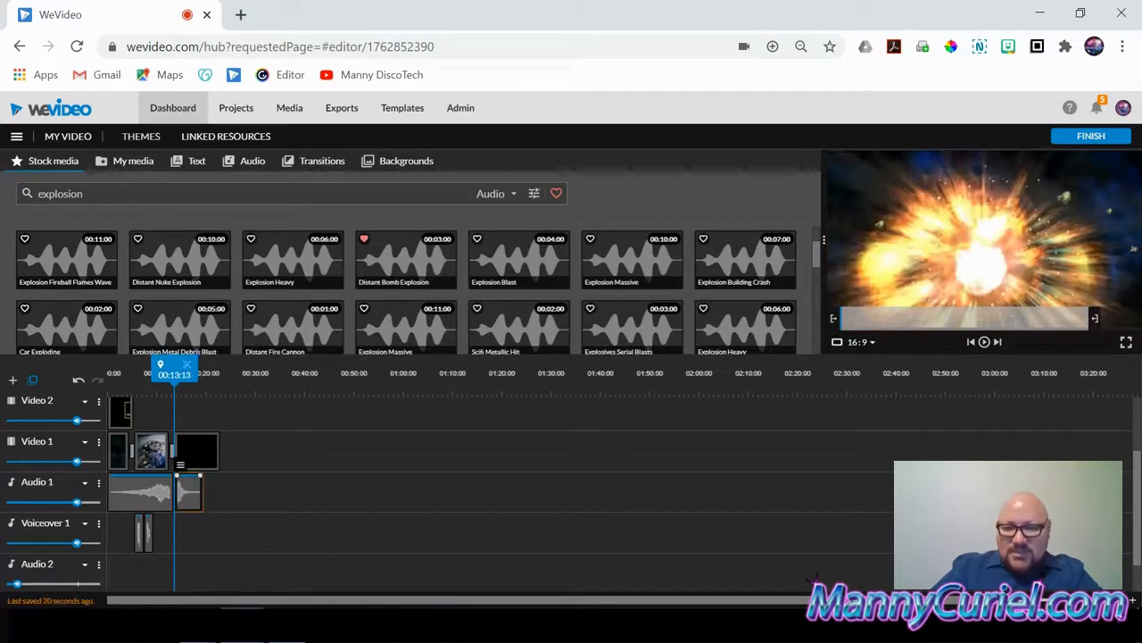
Place the playhead at 00:12:24 within the transition and select the explosion sound effect on Audio 1.
{"action": "scroll", "coordinate": [814, 578], "scroll_direction": "up", "scroll_amount": 10}
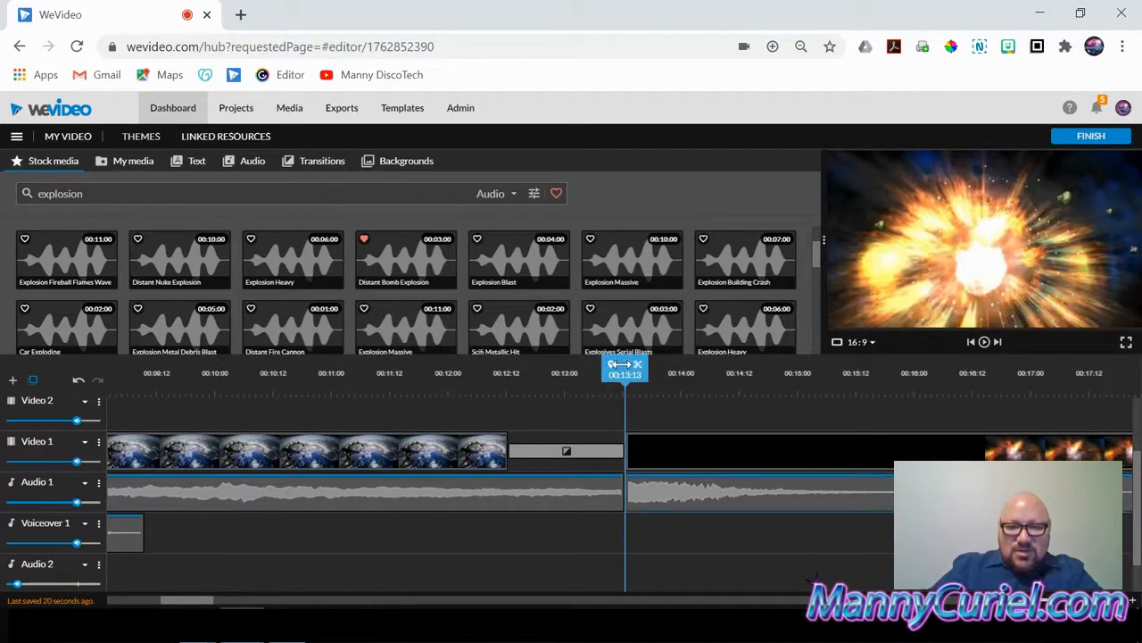
{"action": "left_click_drag", "start_coordinate": [610, 364], "coordinate": [555, 364]}
{"action": "left_click", "coordinate": [666, 498]}
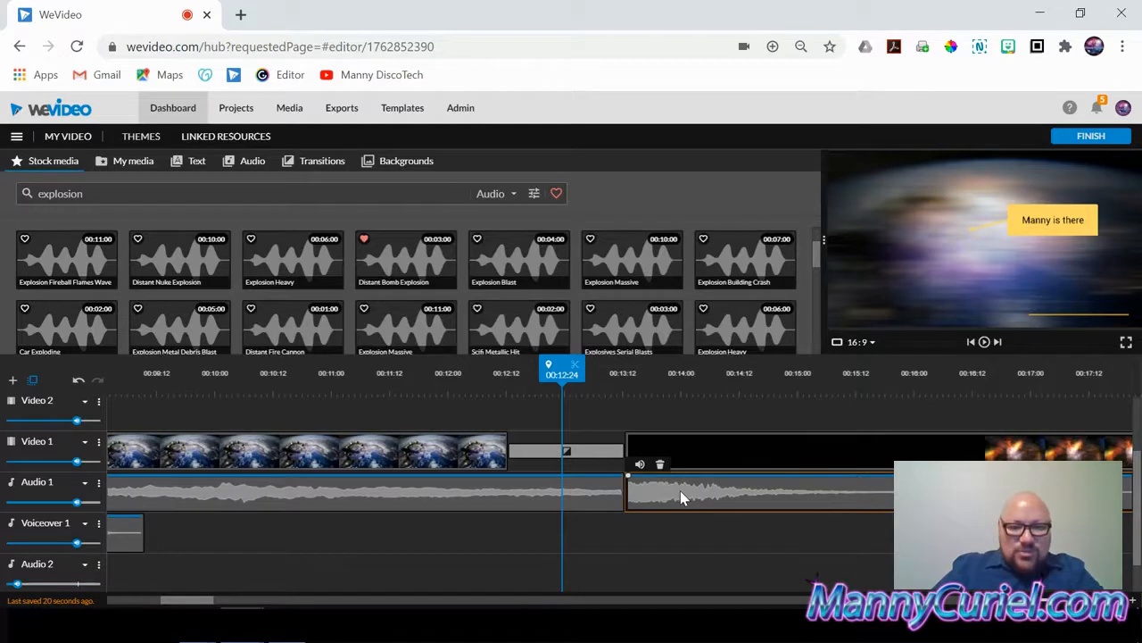
{"action": "scroll", "coordinate": [601, 545], "scroll_direction": "down", "scroll_amount": 1}
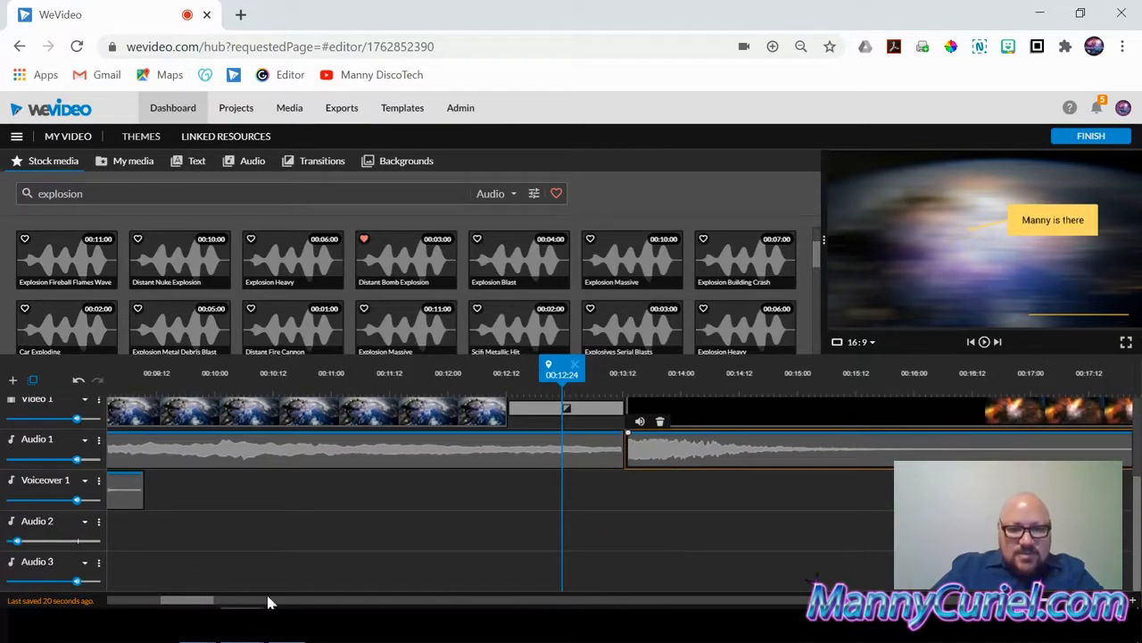
{"action": "mouse_move", "coordinate": [188, 600]}
{"action": "left_mouse_down"}
{"action": "mouse_move", "coordinate": [123, 603]}
{"action": "mouse_move", "coordinate": [241, 604]}
{"action": "mouse_move", "coordinate": [191, 605]}
{"action": "left_mouse_up"}
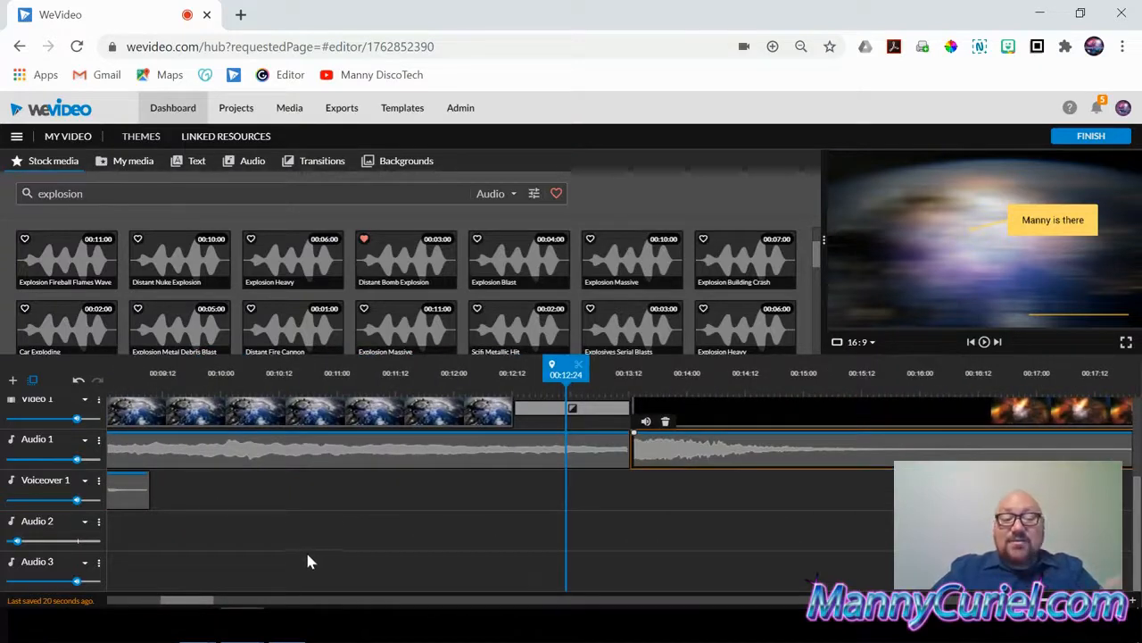
{"action": "left_click", "coordinate": [13, 380]}
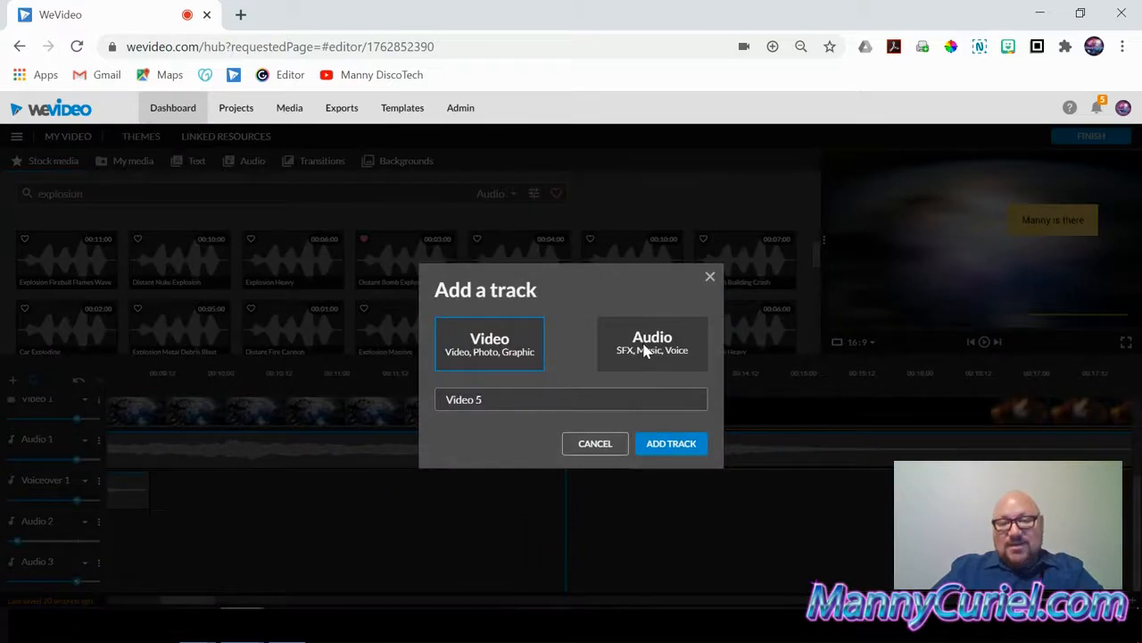
{"action": "left_click", "coordinate": [644, 351]}
{"action": "left_click", "coordinate": [710, 278]}
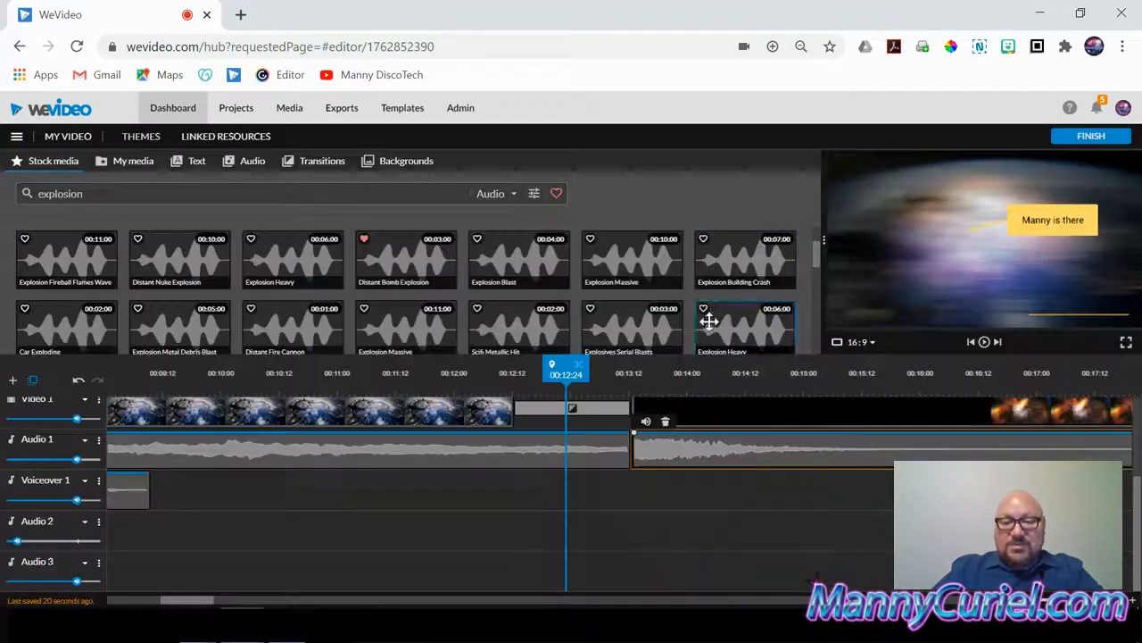
Move the explosion sound effect from Audio 1 to the Voiceover 1 track, starting at 00:13:00.
{"action": "left_click_drag", "start_coordinate": [669, 444], "coordinate": [612, 496]}
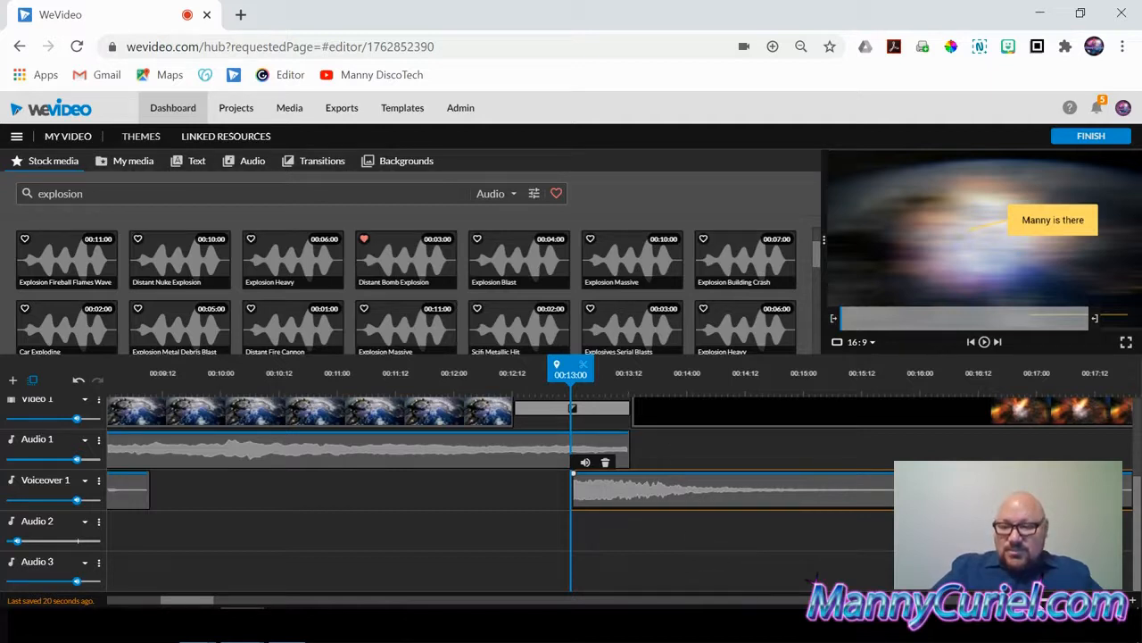
{"action": "left_click_drag", "start_coordinate": [1085, 600], "coordinate": [1056, 601]}
{"action": "scroll", "coordinate": [442, 546], "scroll_direction": "up", "scroll_amount": 3}
{"action": "scroll", "coordinate": [442, 546], "scroll_direction": "down", "scroll_amount": 3}
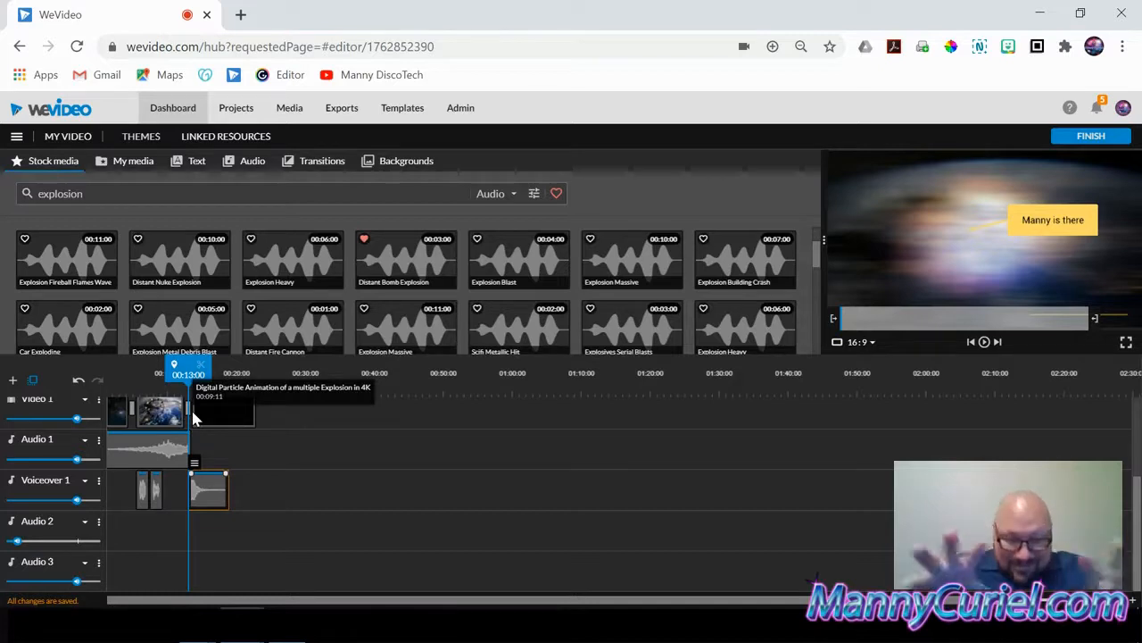
Play back the transition and explosion with the sound effect up to about 00:18:20.
{"action": "left_click_drag", "start_coordinate": [187, 368], "coordinate": [168, 366]}
{"action": "left_click", "coordinate": [984, 343]}
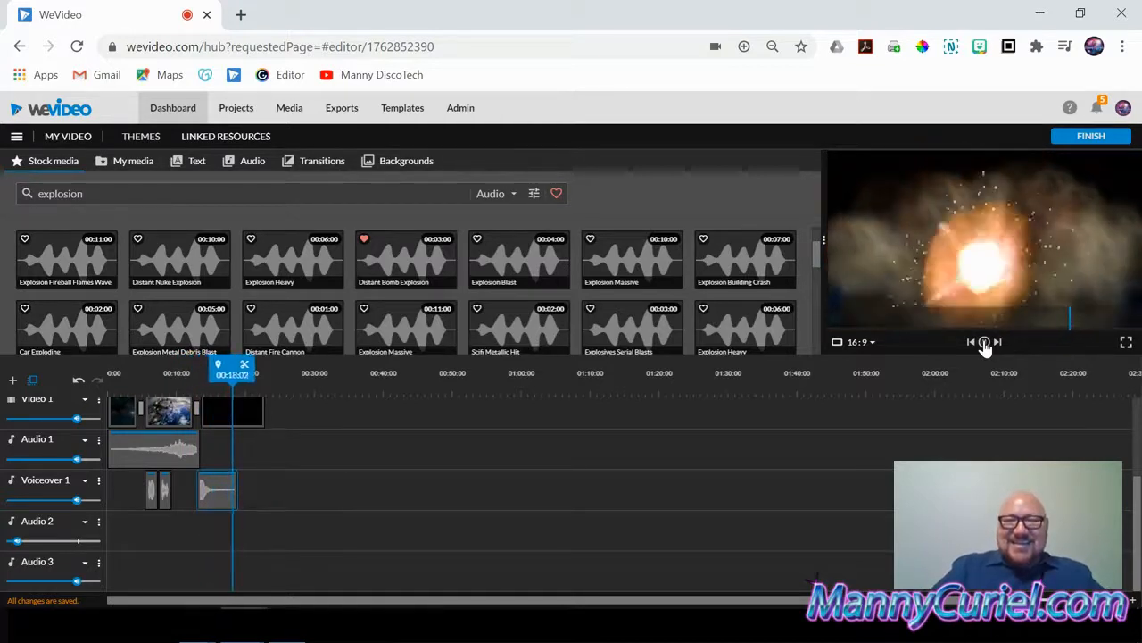
{"action": "left_click", "coordinate": [984, 342]}
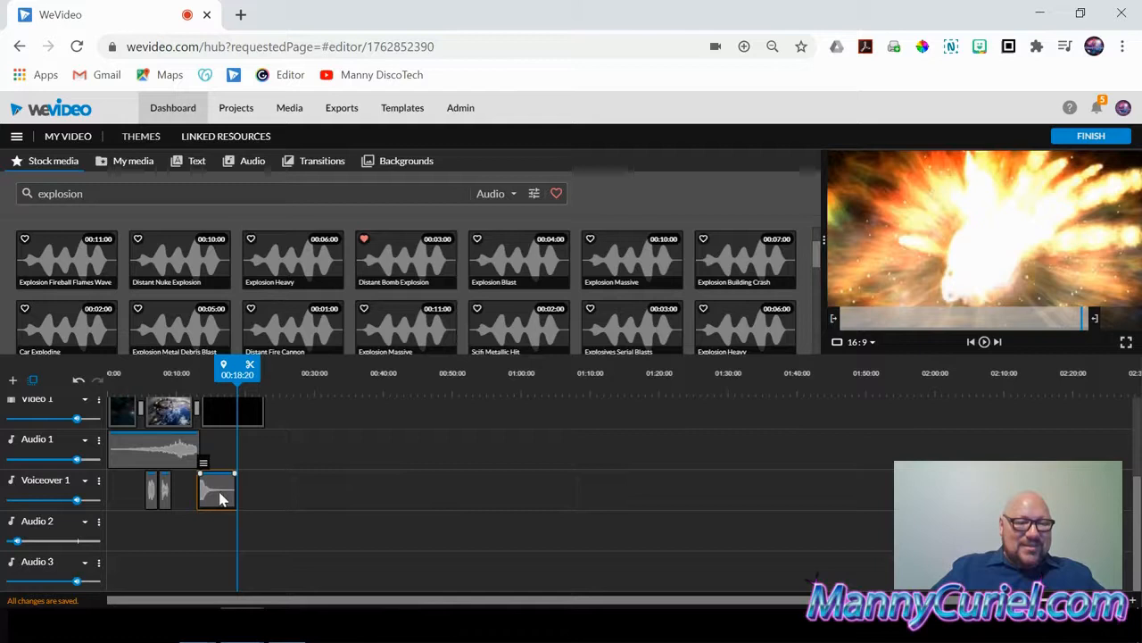
Trim the Voiceover 1 explosion sound to end at about 00:15:23 and add two Distant Bomb Explosion clips at 00:15:23 and 00:18:23.
{"action": "left_click_drag", "start_coordinate": [235, 496], "coordinate": [209, 496]}
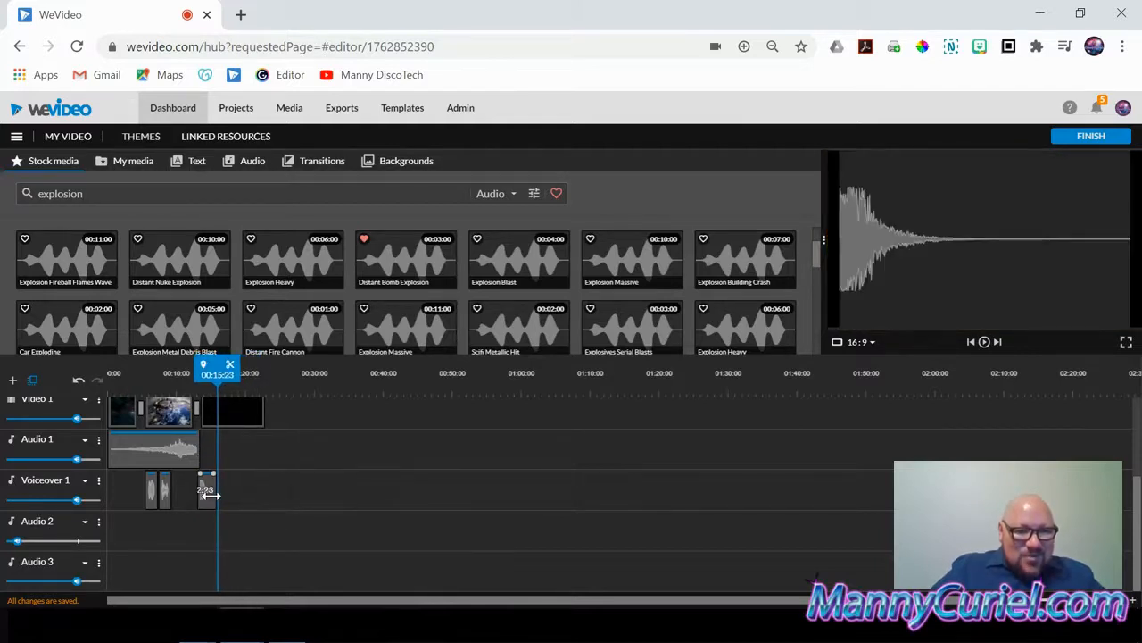
{"action": "left_click_drag", "start_coordinate": [395, 255], "coordinate": [241, 488]}
{"action": "left_click", "coordinate": [395, 258]}
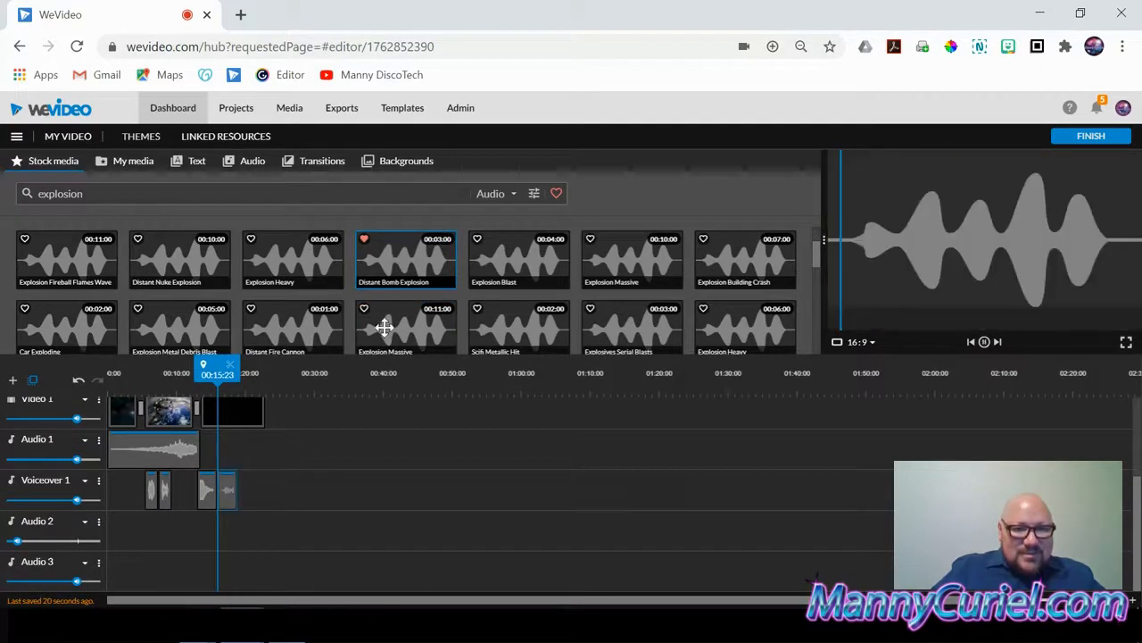
{"action": "left_click", "coordinate": [254, 489]}
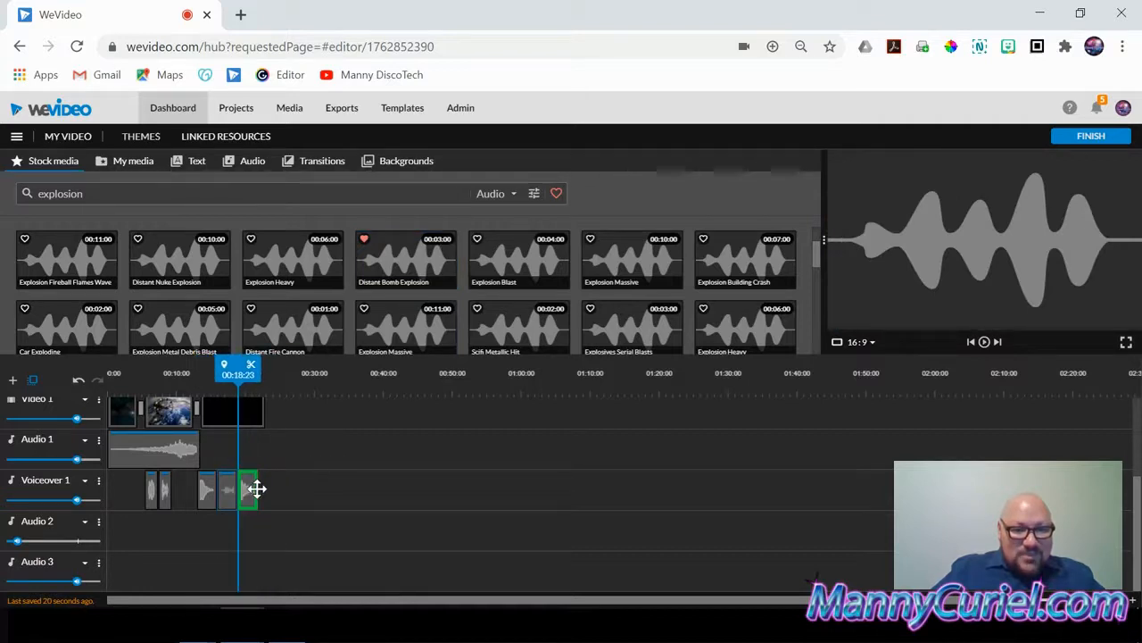
Play back the explosion with its three consecutive sounds from 00:12:22 to about 00:20:14.
{"action": "left_click_drag", "start_coordinate": [246, 371], "coordinate": [191, 368]}
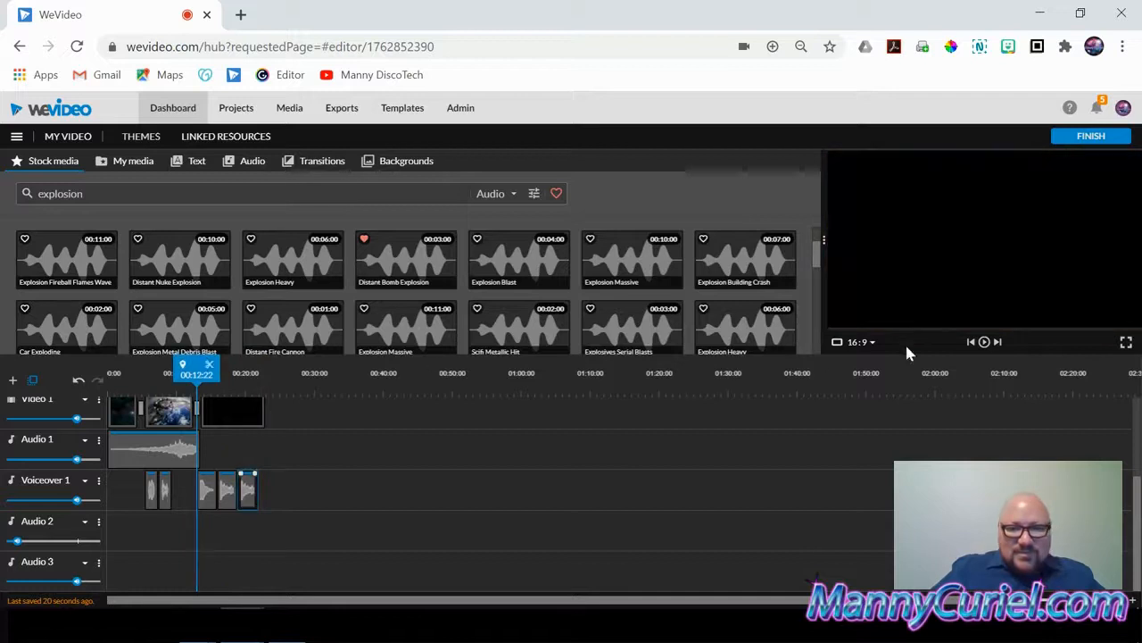
{"action": "left_click", "coordinate": [984, 344]}
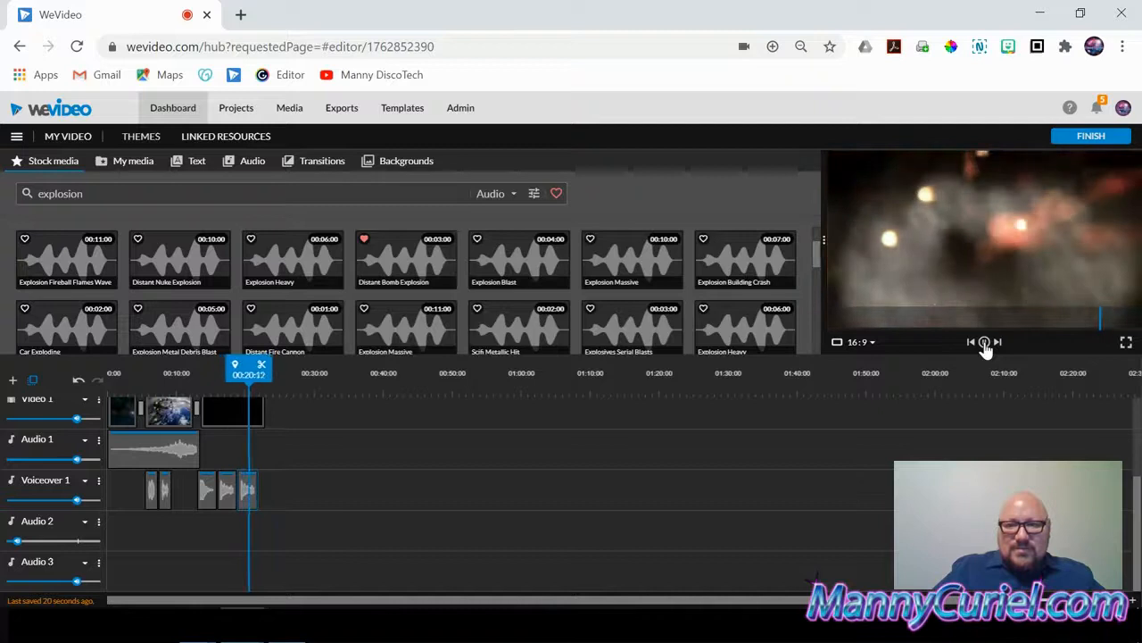
{"action": "left_click", "coordinate": [985, 343]}
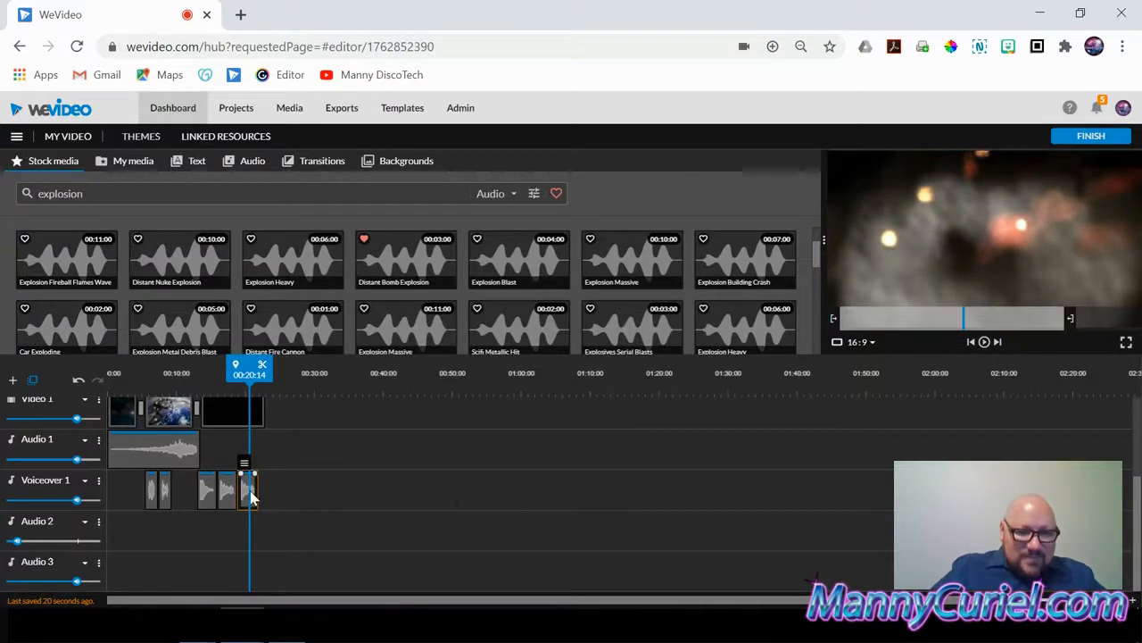
Stagger the two Distant Bomb Explosion clips across Audio 2 and Audio 3, and add another copy to Audio 3 at 00:22:24.
{"action": "left_click_drag", "start_coordinate": [252, 500], "coordinate": [237, 527]}
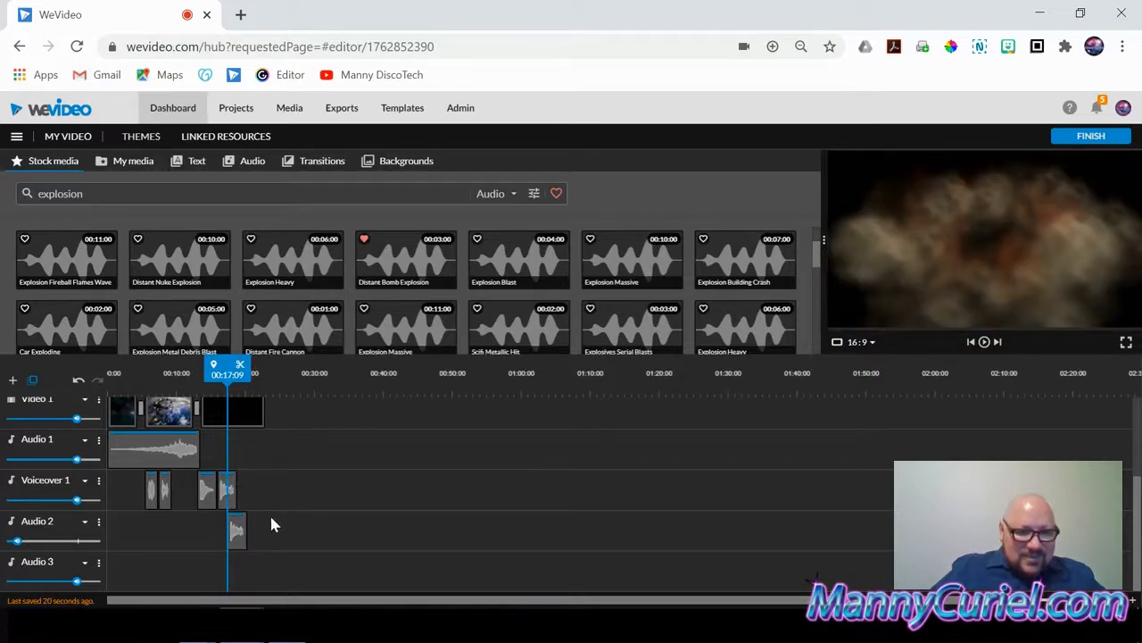
{"action": "left_click_drag", "start_coordinate": [238, 535], "coordinate": [234, 568]}
{"action": "left_click_drag", "start_coordinate": [388, 327], "coordinate": [276, 560]}
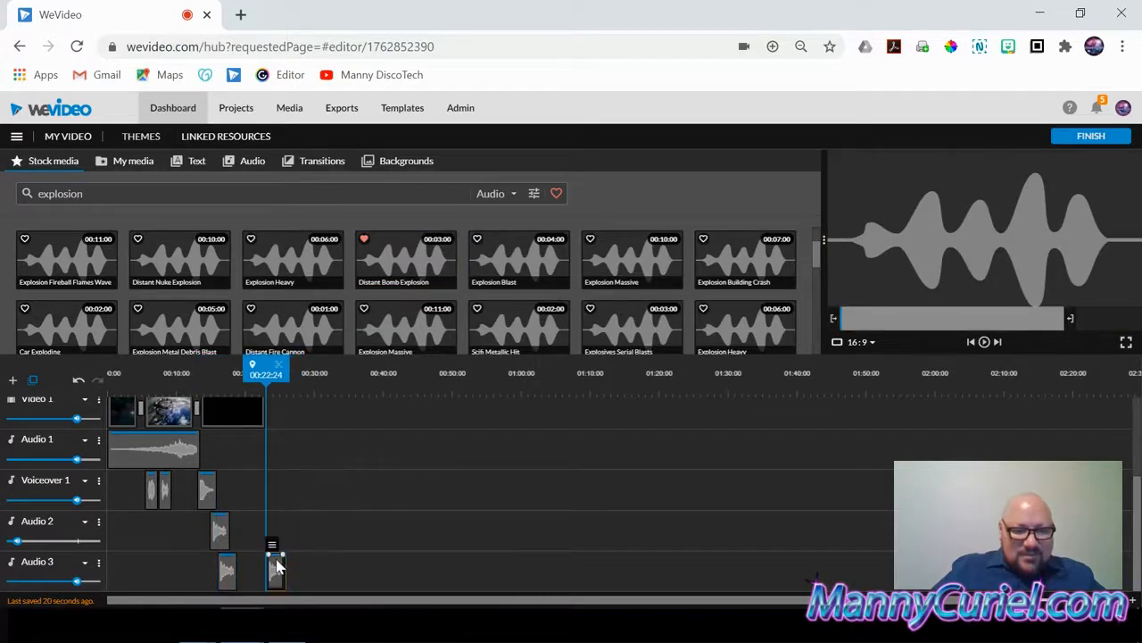
Add the audio track Audio 4 and move the extra bomb sound onto it, overlapping the end of the Audio 3 clip.
{"action": "left_click", "coordinate": [12, 380]}
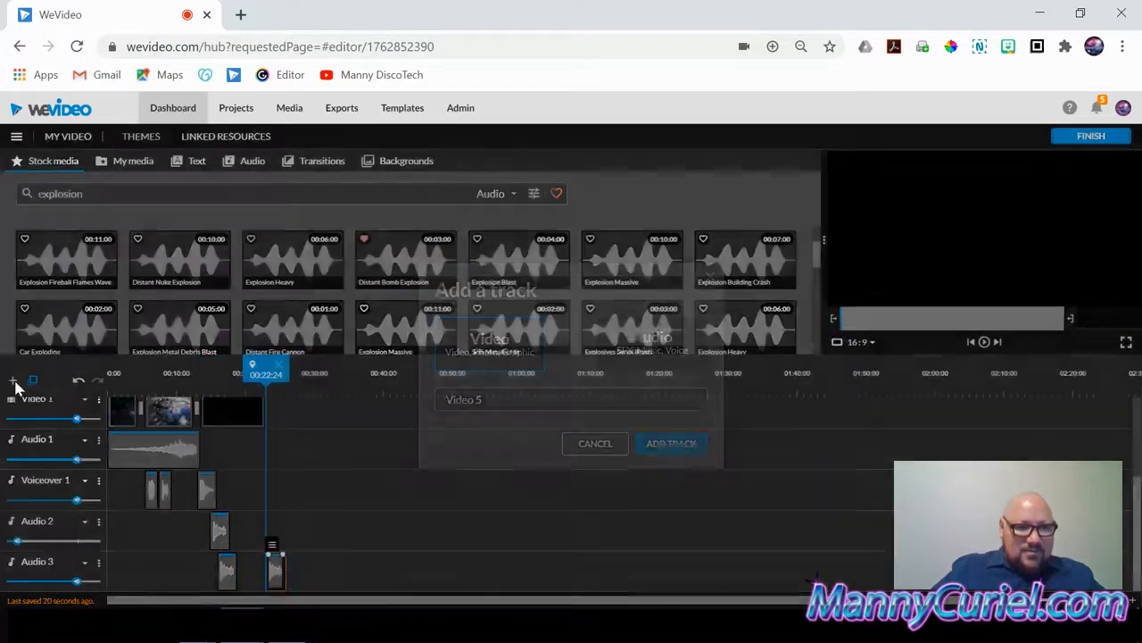
{"action": "left_click", "coordinate": [648, 349]}
{"action": "left_click", "coordinate": [669, 444]}
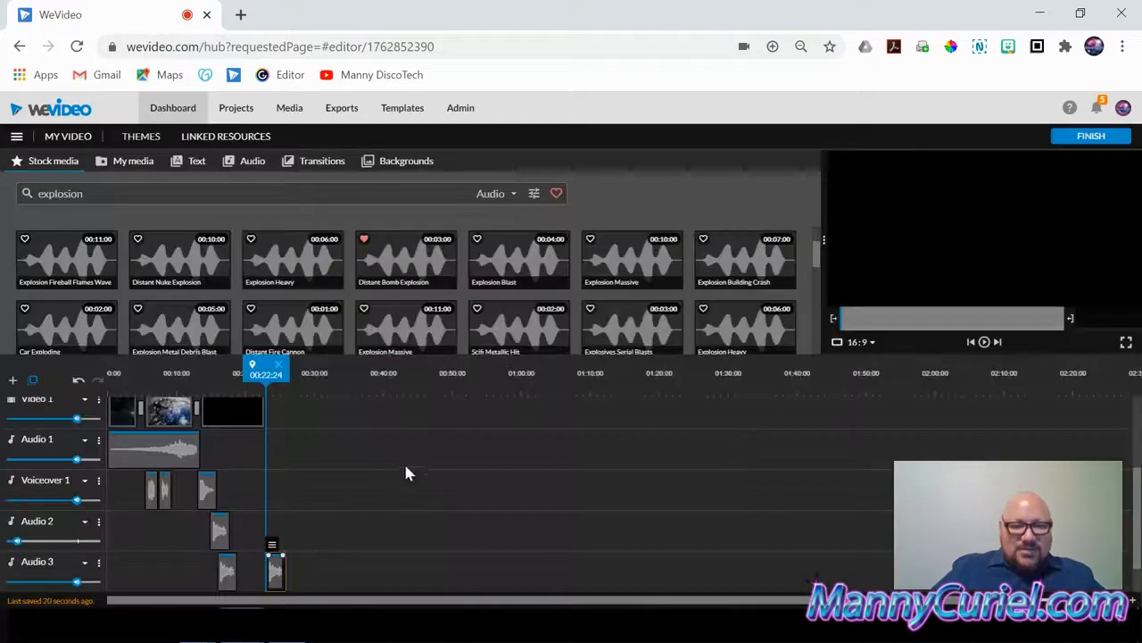
{"action": "scroll", "coordinate": [398, 464], "scroll_direction": "down", "scroll_amount": 1}
{"action": "mouse_move", "coordinate": [276, 533]}
{"action": "left_mouse_down"}
{"action": "mouse_move", "coordinate": [268, 566]}
{"action": "mouse_move", "coordinate": [242, 574]}
{"action": "mouse_move", "coordinate": [259, 542]}
{"action": "left_mouse_up"}
Play back the explosion with the layered sounds up to about 00:17:09.
{"action": "left_click_drag", "start_coordinate": [231, 368], "coordinate": [191, 366]}
{"action": "left_click", "coordinate": [984, 341]}
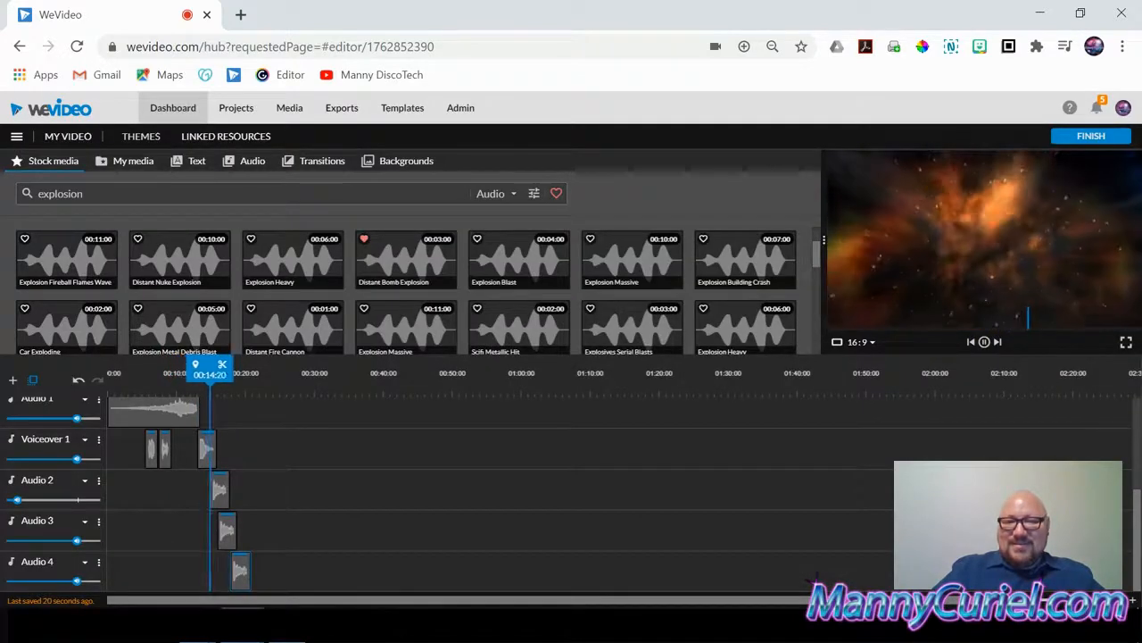
{"action": "left_click", "coordinate": [985, 344]}
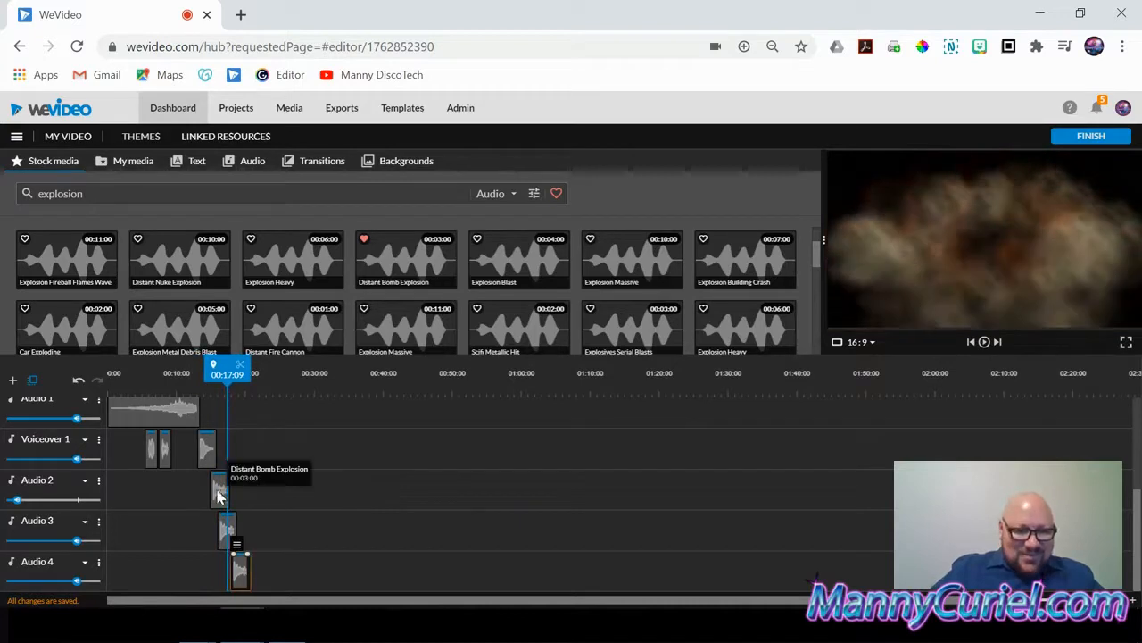
Move the Audio 2 bomb clip earlier to start at about 00:14:00, overlapping the Voiceover 1 explosion sound.
{"action": "scroll", "coordinate": [239, 566], "scroll_direction": "up", "scroll_amount": 5}
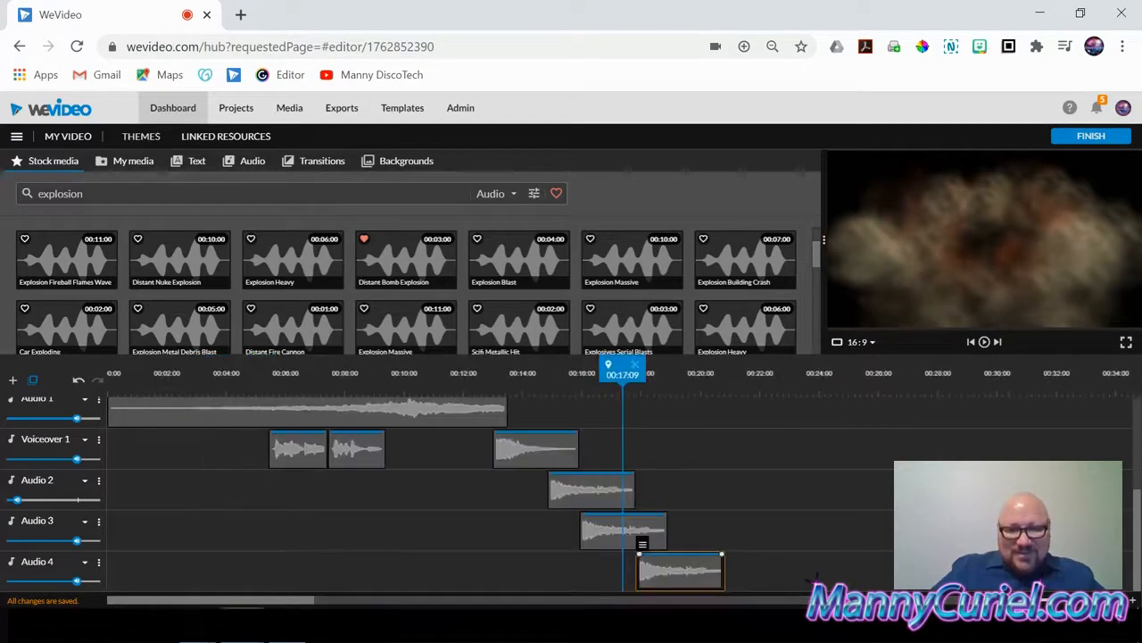
{"action": "left_click_drag", "start_coordinate": [493, 483], "coordinate": [463, 483]}
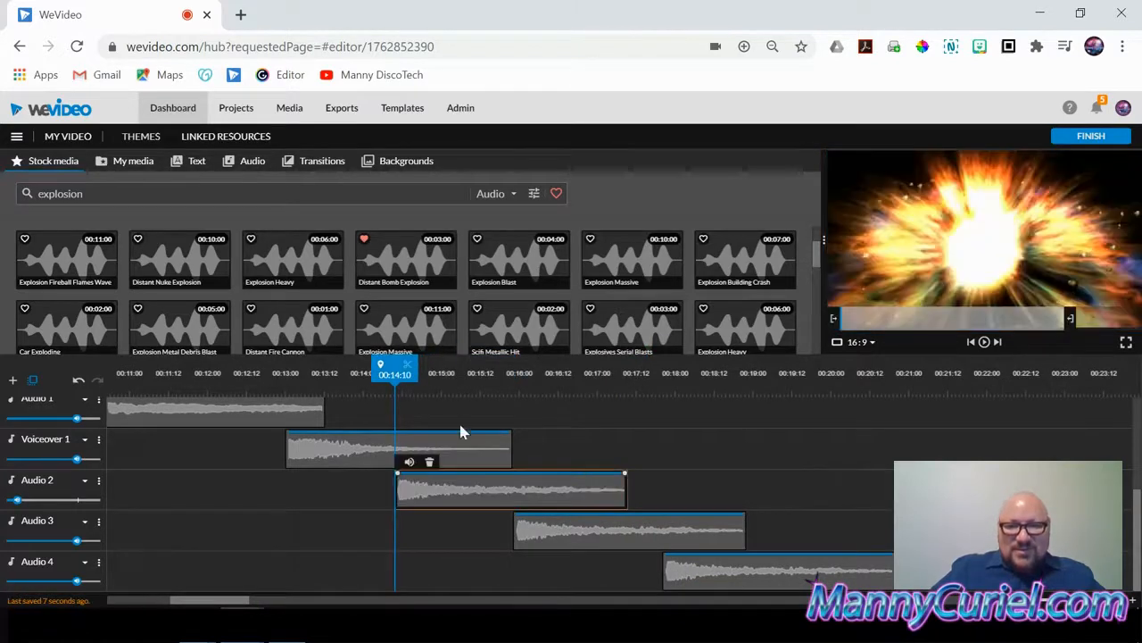
{"action": "mouse_move", "coordinate": [390, 364]}
{"action": "left_mouse_down"}
{"action": "mouse_move", "coordinate": [416, 364]}
{"action": "mouse_move", "coordinate": [359, 362]}
{"action": "mouse_move", "coordinate": [368, 360]}
{"action": "left_mouse_up"}
{"action": "left_click", "coordinate": [449, 489]}
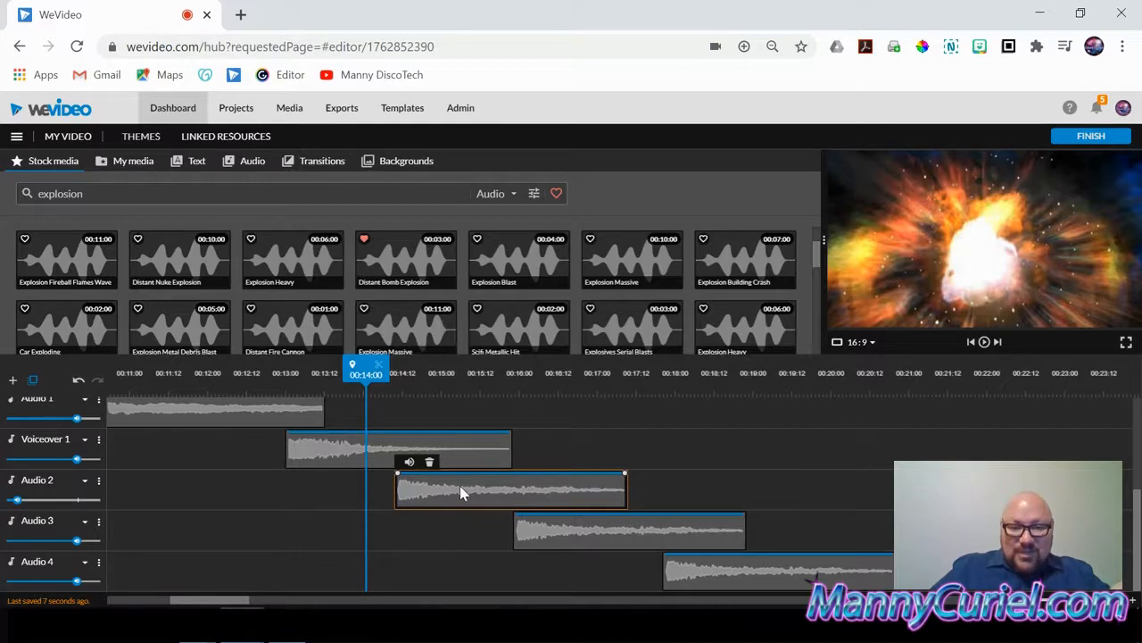
{"action": "left_click_drag", "start_coordinate": [462, 493], "coordinate": [438, 483]}
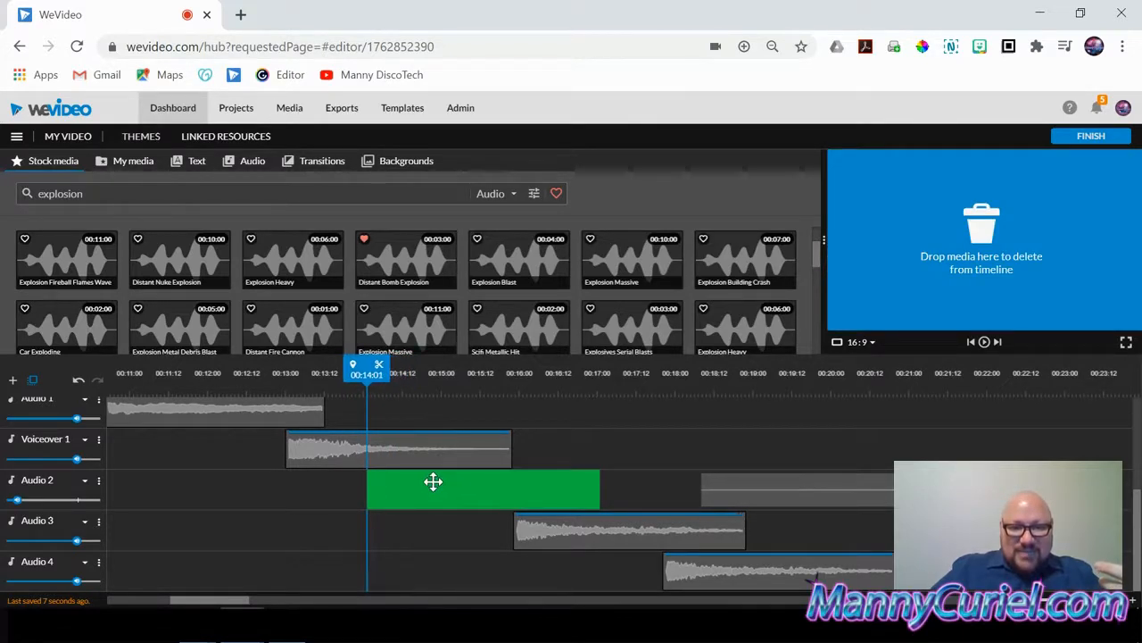
{"action": "left_click_drag", "start_coordinate": [403, 415], "coordinate": [404, 415]}
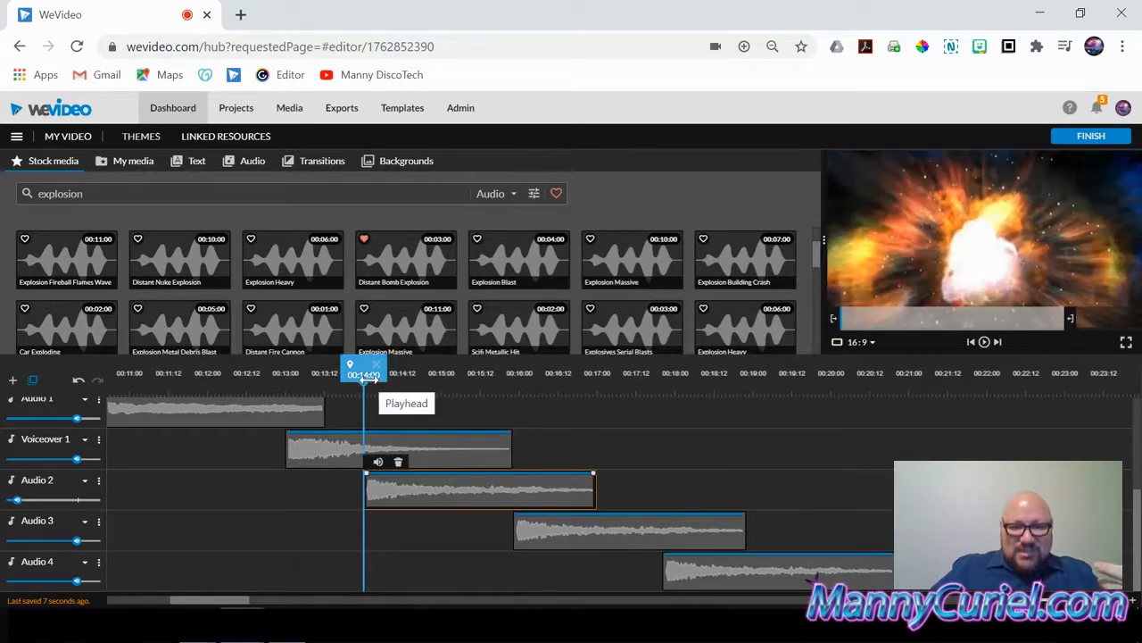
Play back the start of the explosion with the shifted Audio 2 sound up to 00:15:07.
{"action": "left_click_drag", "start_coordinate": [380, 373], "coordinate": [288, 364]}
{"action": "left_click", "coordinate": [986, 344]}
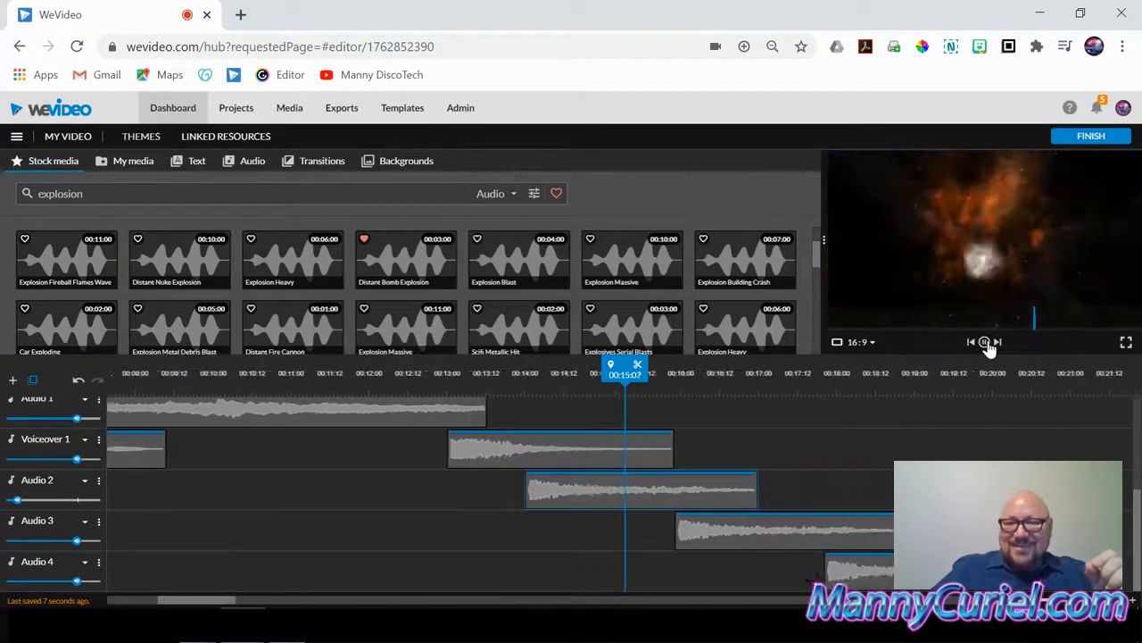
{"action": "left_click", "coordinate": [985, 345]}
Move the Audio 3 bomb clip earlier to start at about 00:15:14 and play the explosion through to 00:21:12.
{"action": "left_click_drag", "start_coordinate": [632, 533], "coordinate": [605, 457]}
{"action": "left_click_drag", "start_coordinate": [542, 364], "coordinate": [523, 366]}
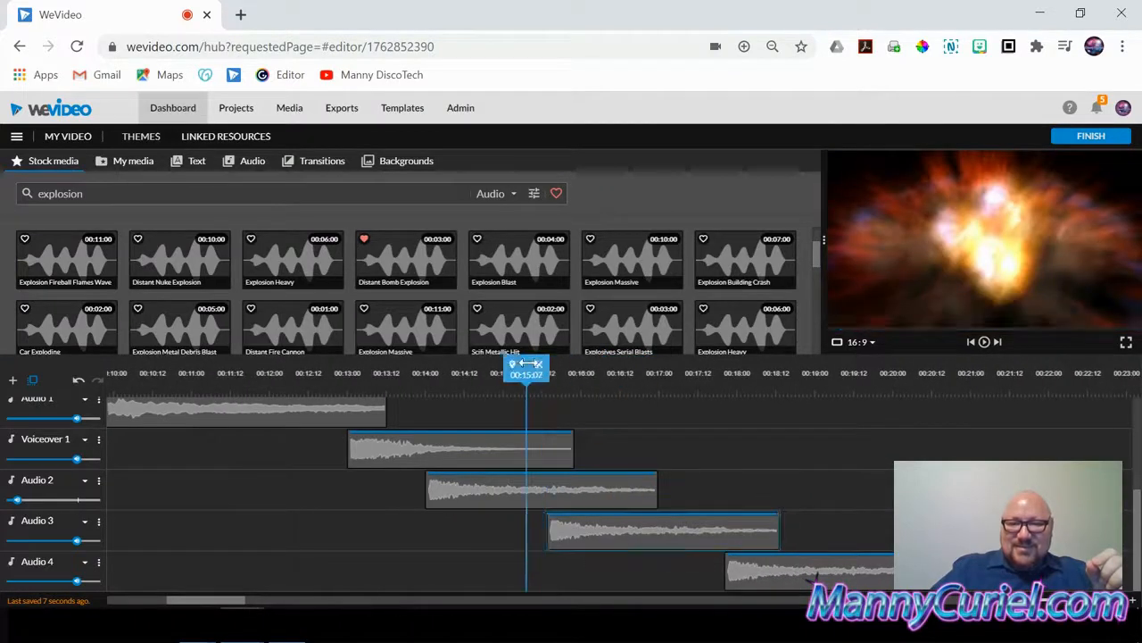
{"action": "left_click", "coordinate": [986, 345]}
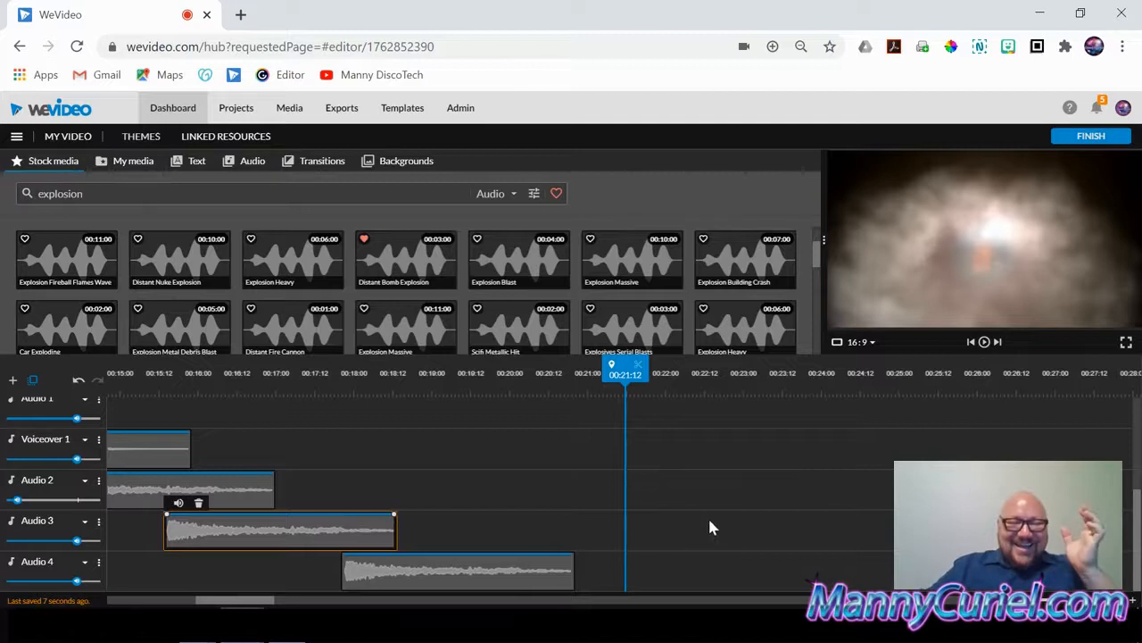
Examine how the staggered explosion sounds line up with the video across all tracks, using a 67% browser zoom.
{"action": "left_click_drag", "start_coordinate": [247, 602], "coordinate": [215, 606]}
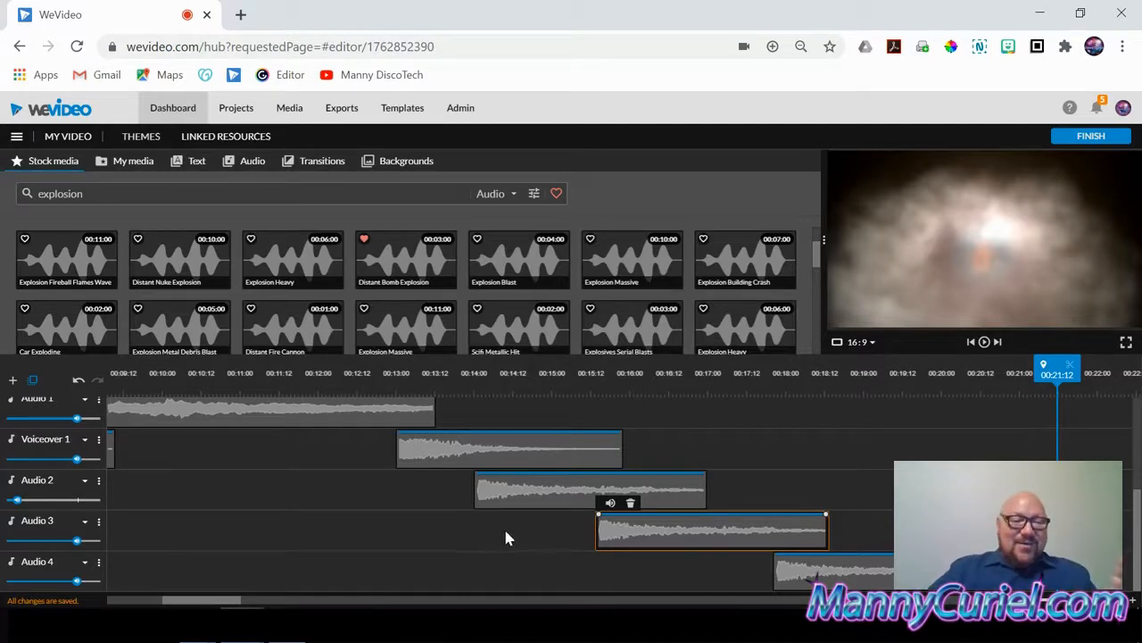
{"action": "scroll", "coordinate": [487, 534], "scroll_direction": "up", "scroll_amount": 2}
{"action": "scroll", "coordinate": [487, 534], "scroll_direction": "down", "scroll_amount": 2}
{"action": "scroll", "coordinate": [491, 531], "scroll_direction": "up", "scroll_amount": 2}
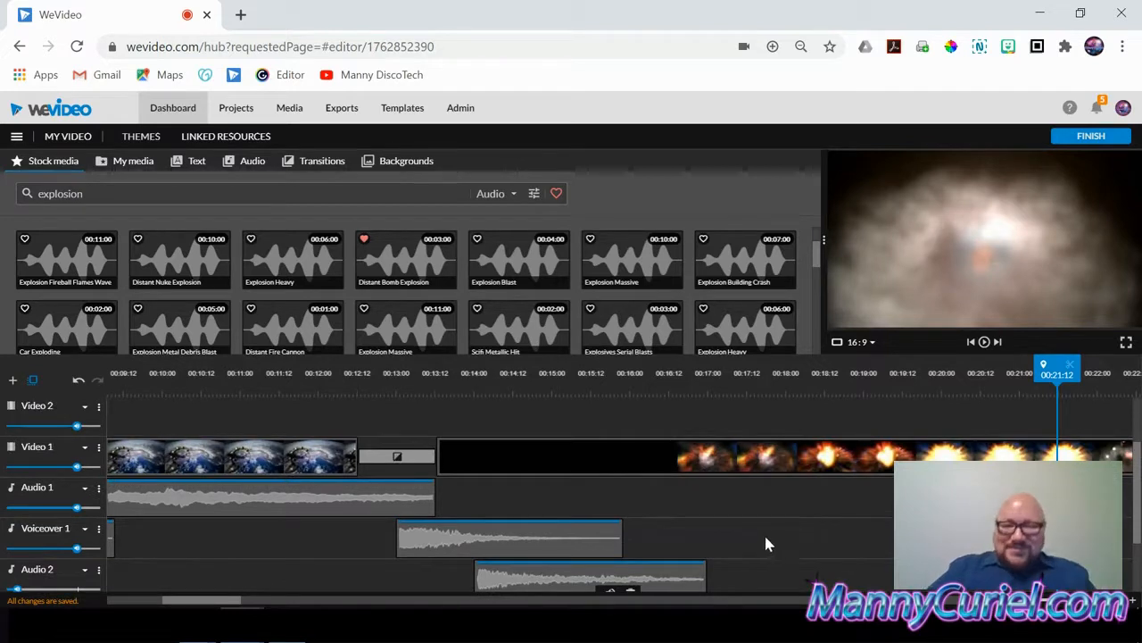
{"action": "scroll", "coordinate": [766, 543], "scroll_direction": "down", "scroll_amount": 2}
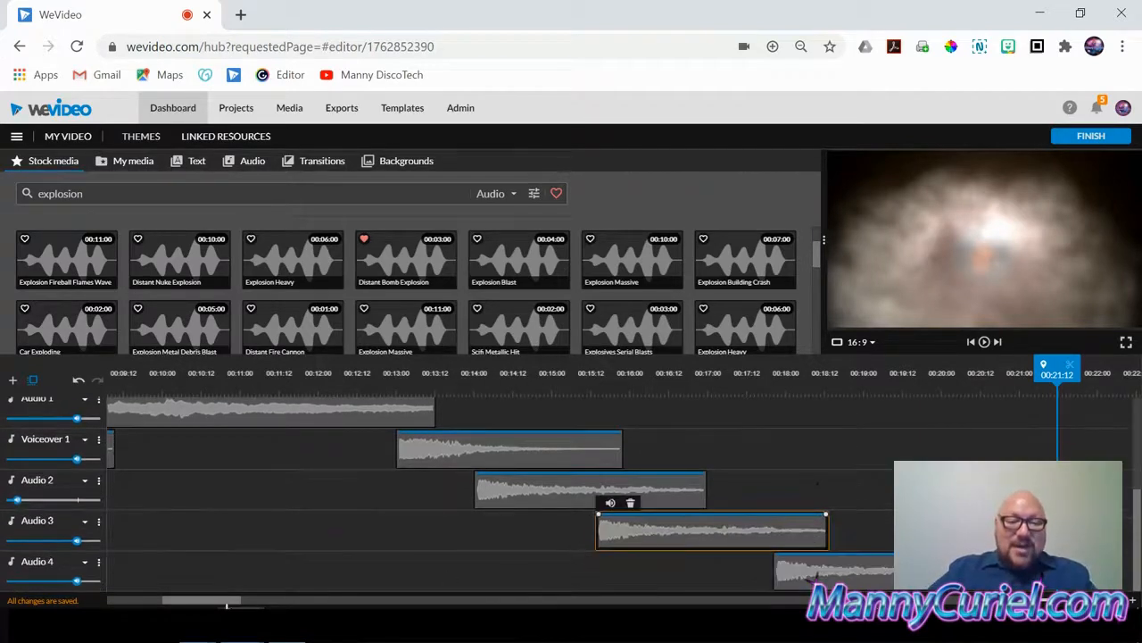
{"action": "mouse_move", "coordinate": [226, 605]}
{"action": "left_mouse_down"}
{"action": "mouse_move", "coordinate": [332, 605]}
{"action": "mouse_move", "coordinate": [215, 605]}
{"action": "left_mouse_up"}
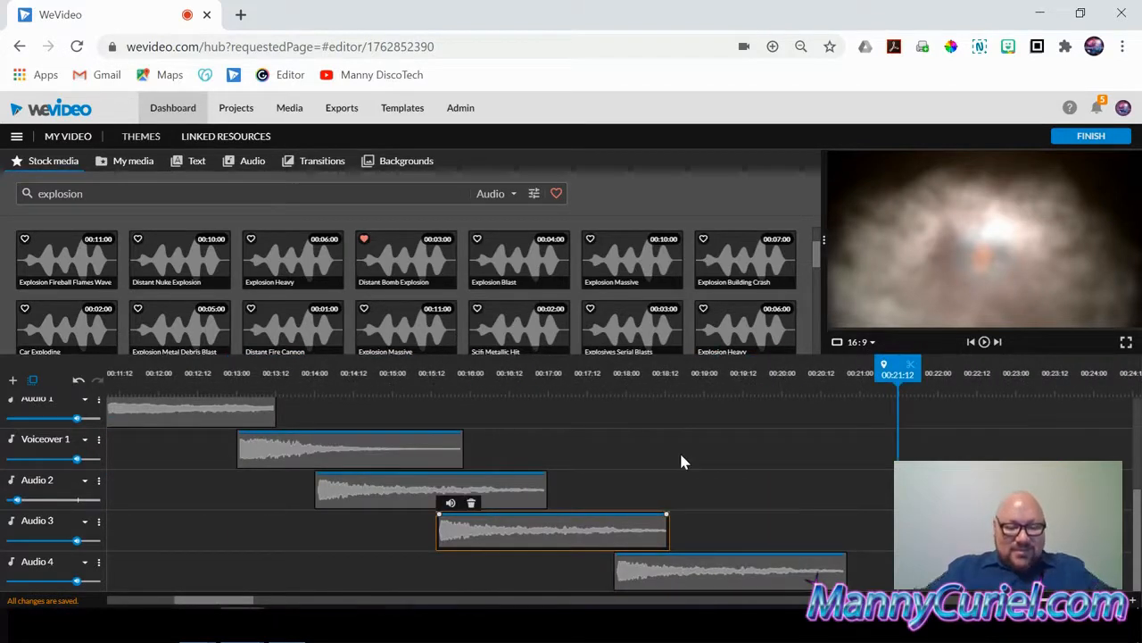
{"action": "key", "text": "ctrl+minus"}
{"action": "key", "text": "ctrl+minus"}
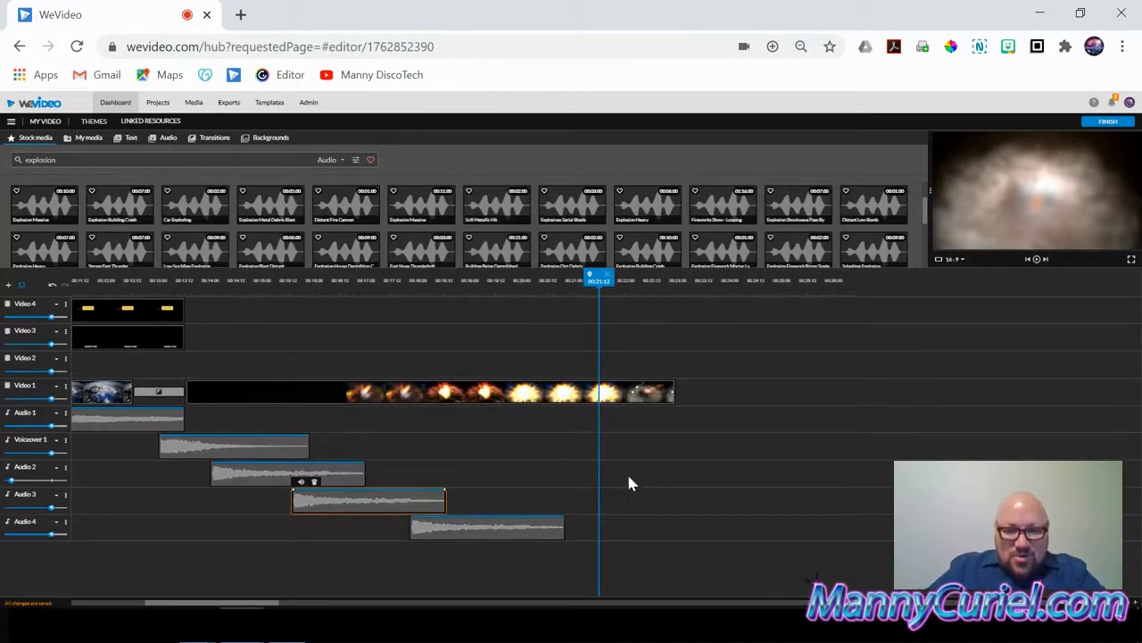
{"action": "left_click_drag", "start_coordinate": [598, 278], "coordinate": [609, 318]}
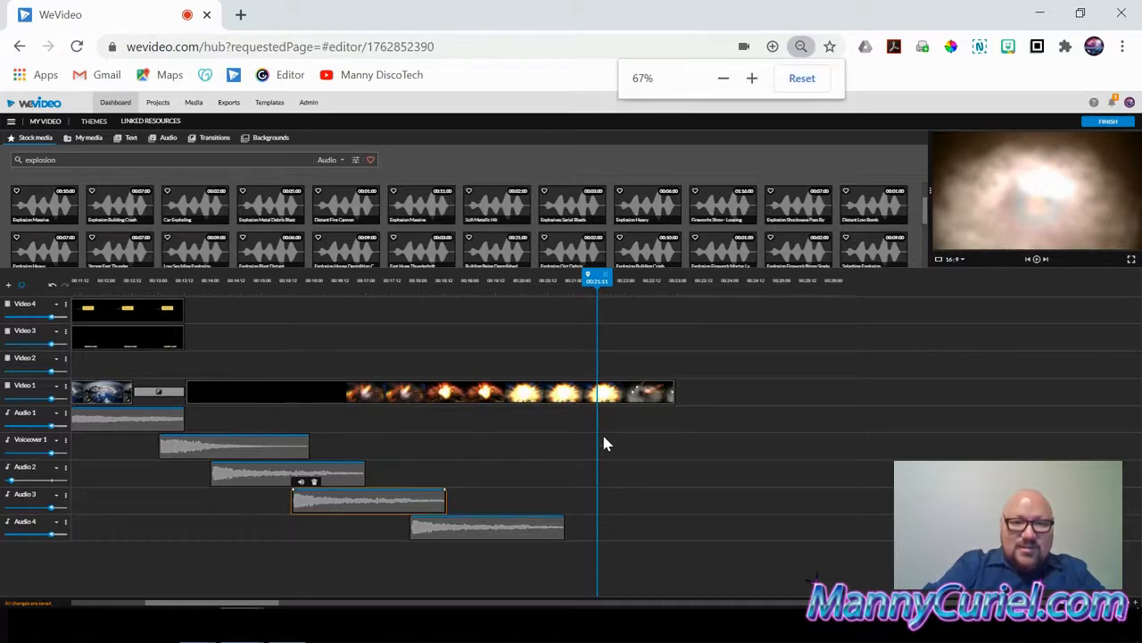
{"action": "key", "text": "ctrl+plus"}
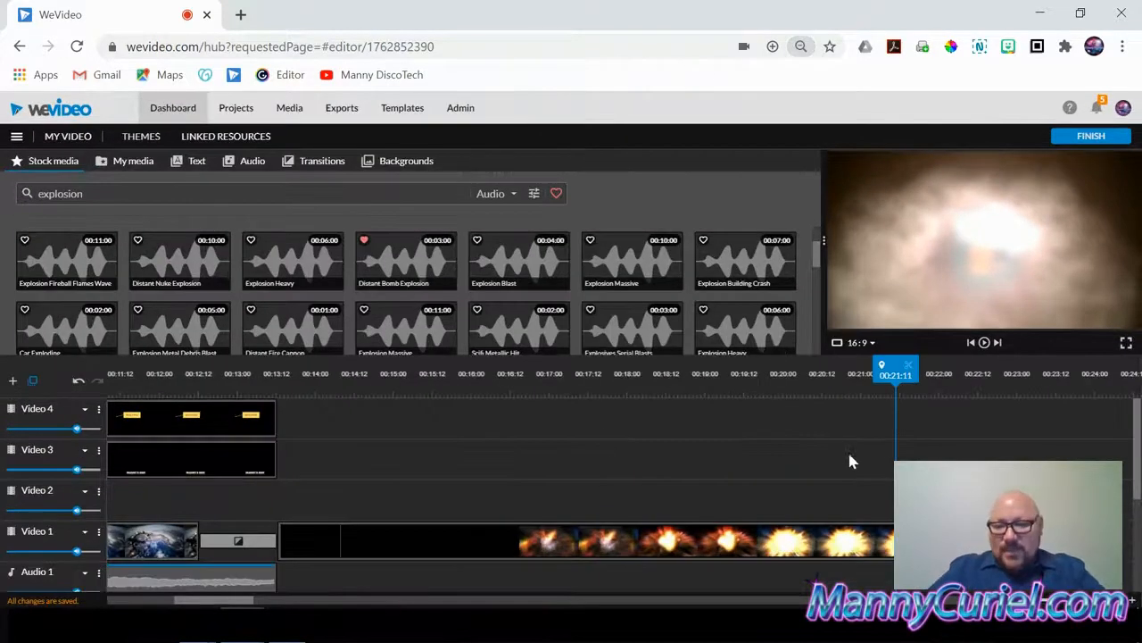
Record a voice narration of about two seconds starting at 00:20:11 and save it.
{"action": "scroll", "coordinate": [848, 455], "scroll_direction": "down", "scroll_amount": 3}
{"action": "scroll", "coordinate": [881, 471], "scroll_direction": "up", "scroll_amount": 3}
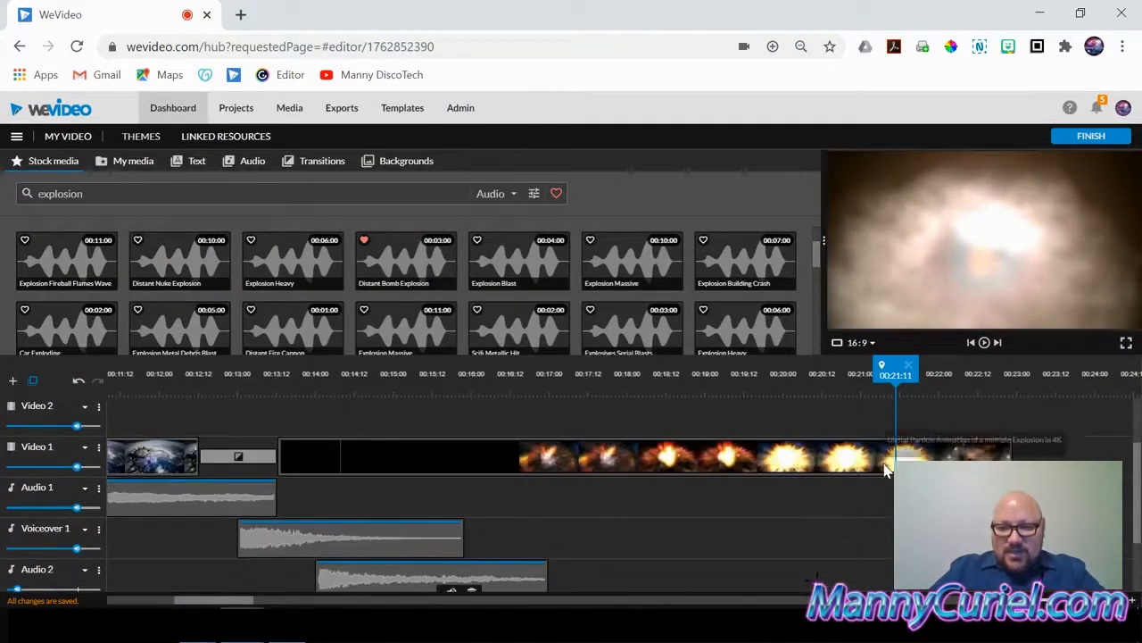
{"action": "scroll", "coordinate": [888, 464], "scroll_direction": "down", "scroll_amount": 3}
{"action": "left_click_drag", "start_coordinate": [899, 364], "coordinate": [821, 370]}
{"action": "scroll", "coordinate": [456, 504], "scroll_direction": "up", "scroll_amount": 3}
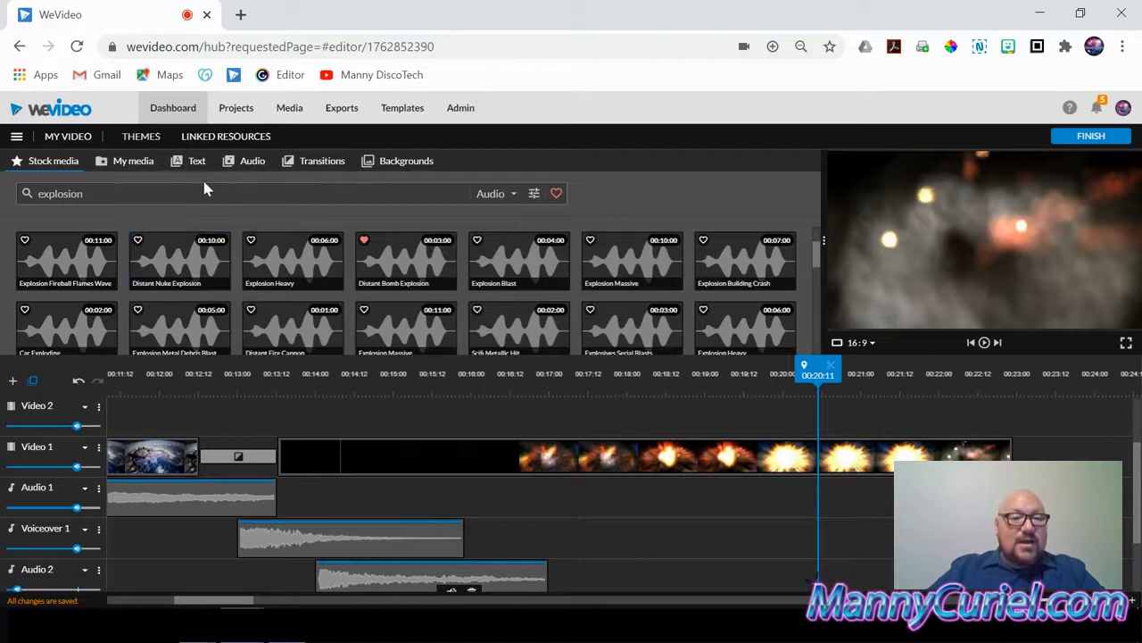
{"action": "left_click", "coordinate": [132, 165]}
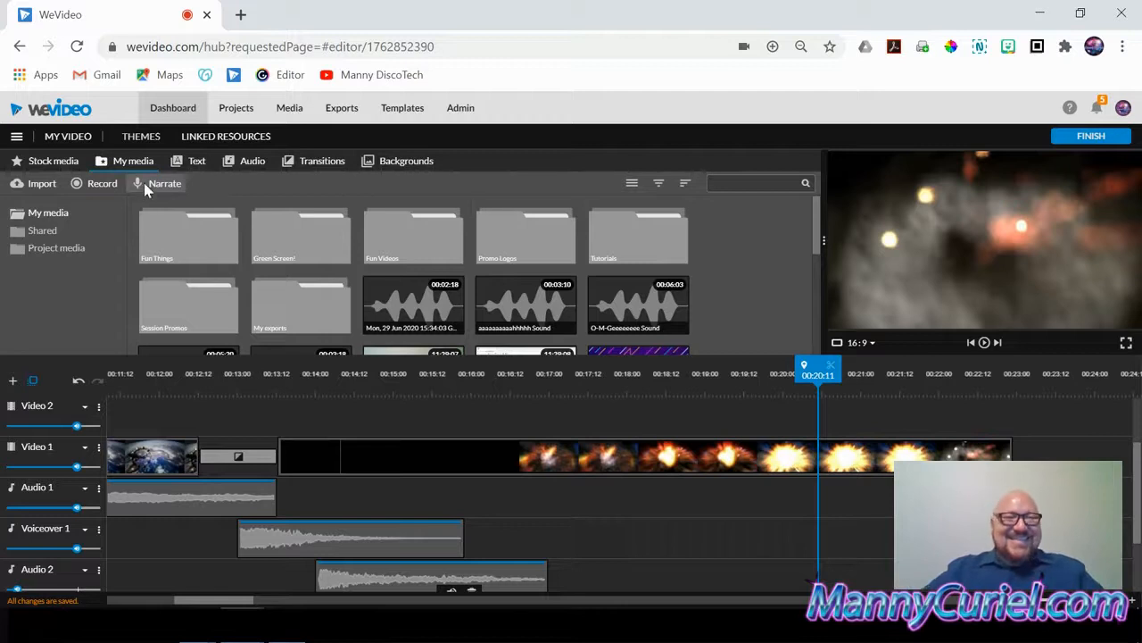
{"action": "left_click", "coordinate": [143, 183]}
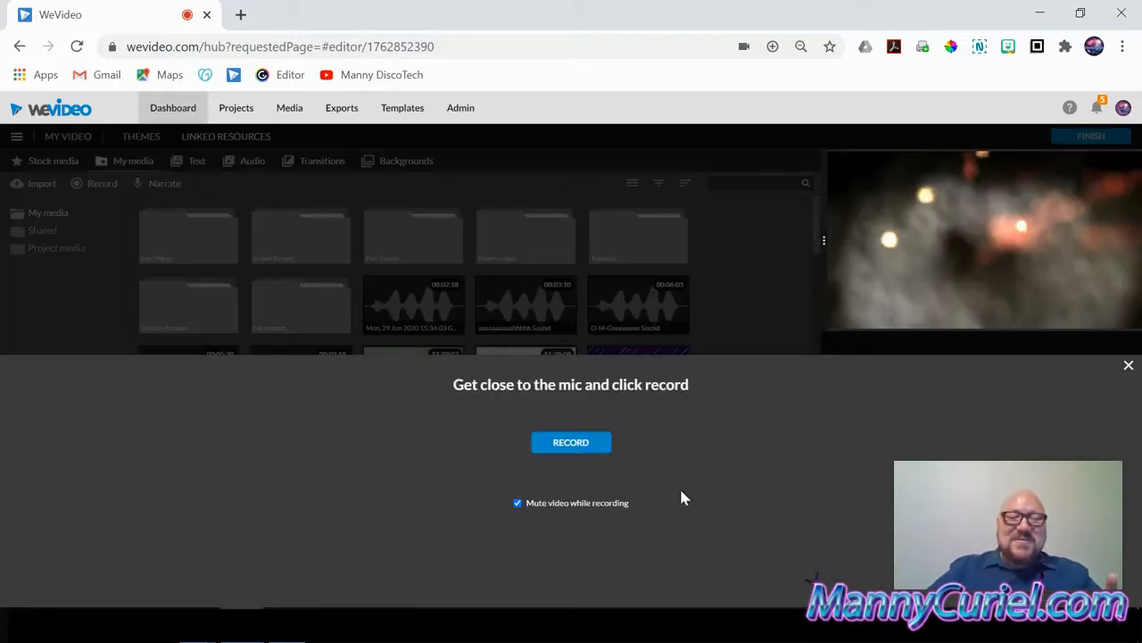
{"action": "left_click", "coordinate": [581, 442]}
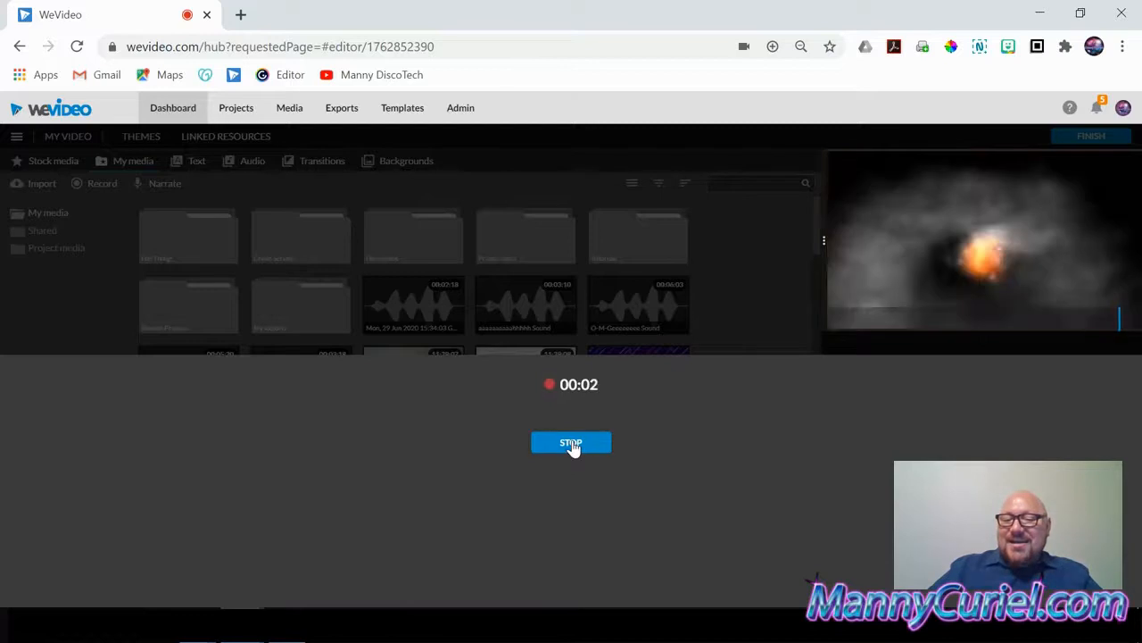
{"action": "left_click", "coordinate": [571, 443]}
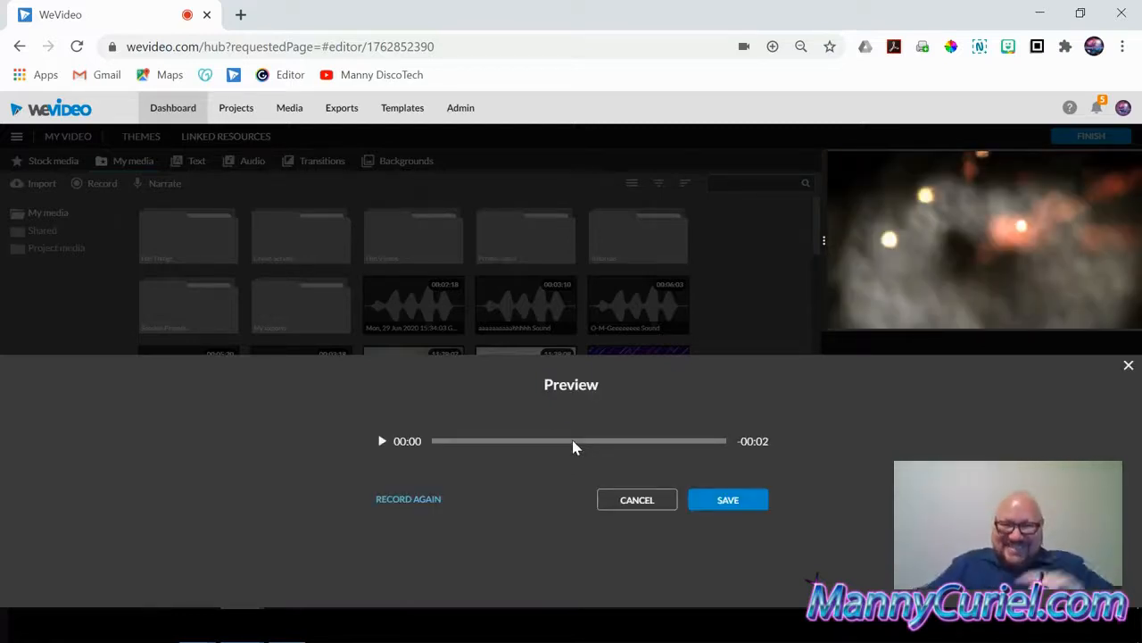
{"action": "left_click", "coordinate": [729, 502]}
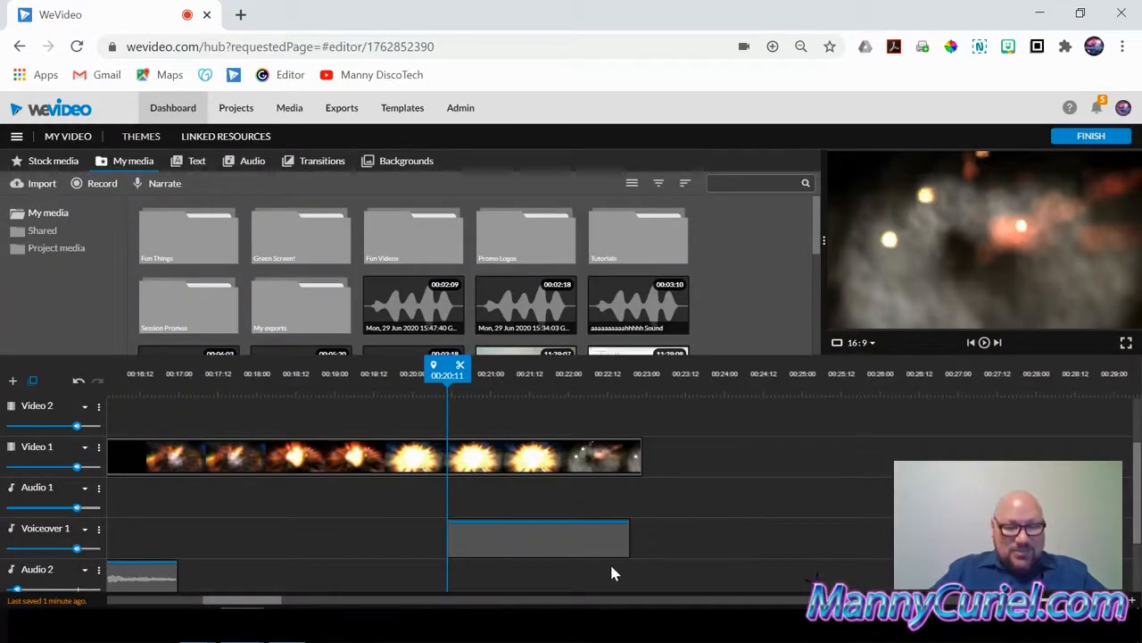
Shorten the explosion clip on Video 1 to end with the new narration at 00:22:20.
{"action": "scroll", "coordinate": [610, 566], "scroll_direction": "down", "scroll_amount": 2}
{"action": "scroll", "coordinate": [591, 507], "scroll_direction": "up", "scroll_amount": 2}
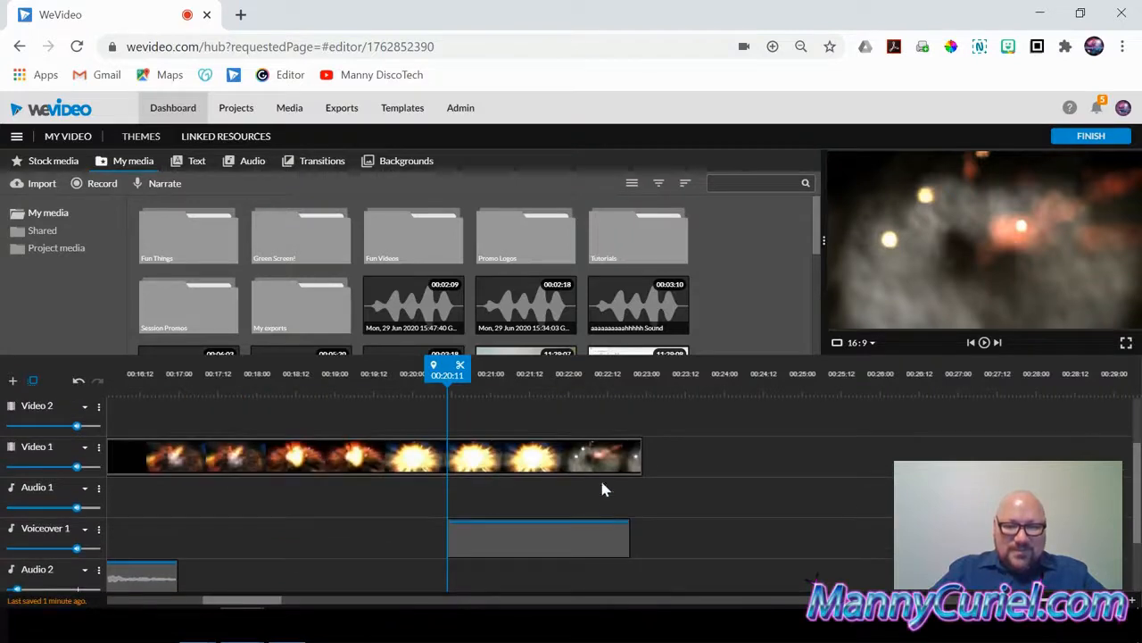
{"action": "left_click", "coordinate": [601, 488]}
{"action": "left_click_drag", "start_coordinate": [640, 459], "coordinate": [618, 460]}
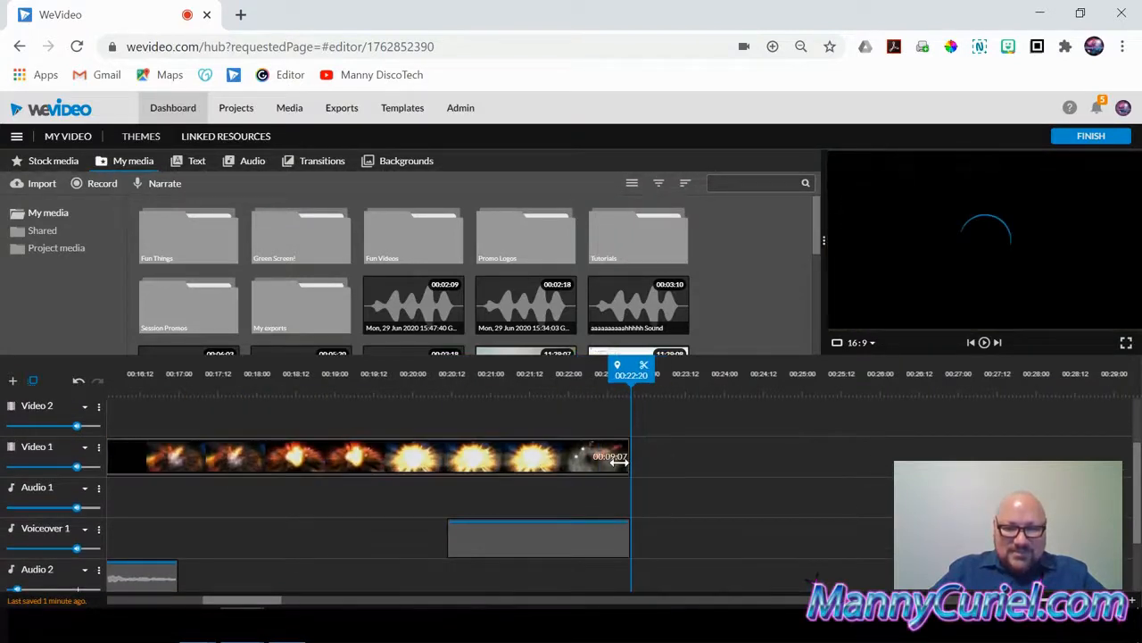
Try to trim the new narration clip on Voiceover 1 and undo the edit.
{"action": "left_click", "coordinate": [518, 538]}
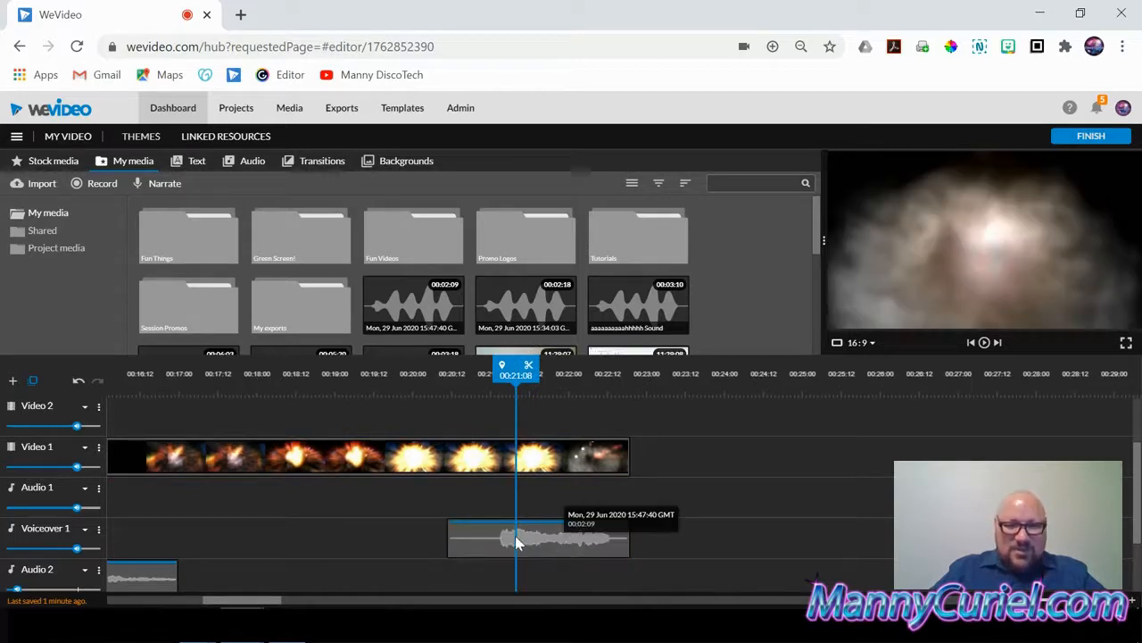
{"action": "left_click", "coordinate": [623, 552]}
{"action": "key", "text": "Delete"}
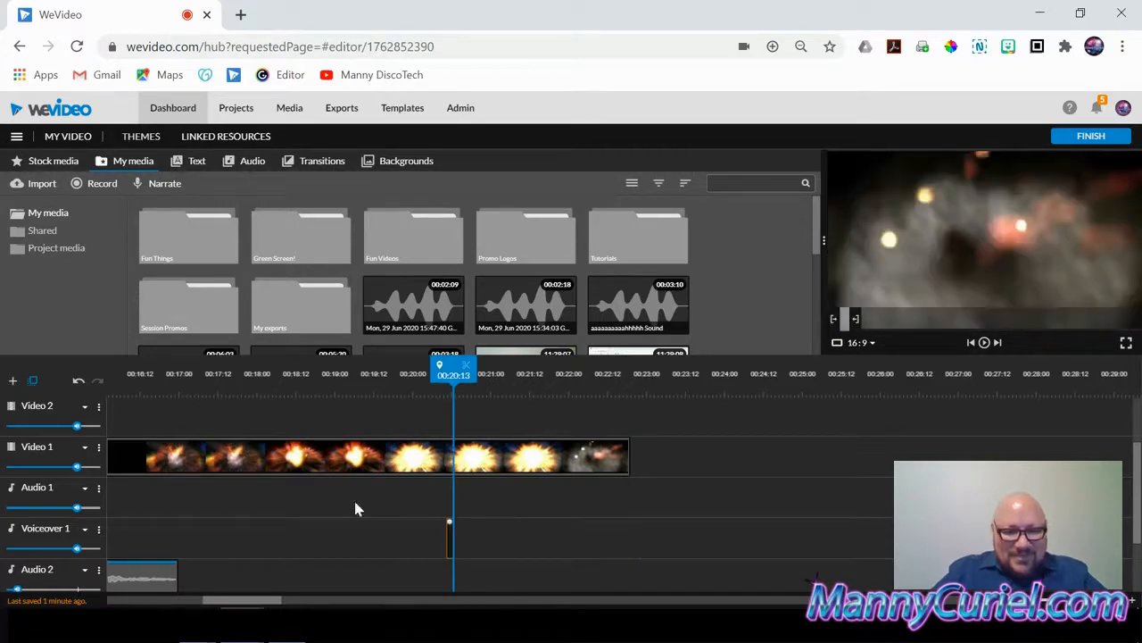
{"action": "left_click", "coordinate": [78, 384]}
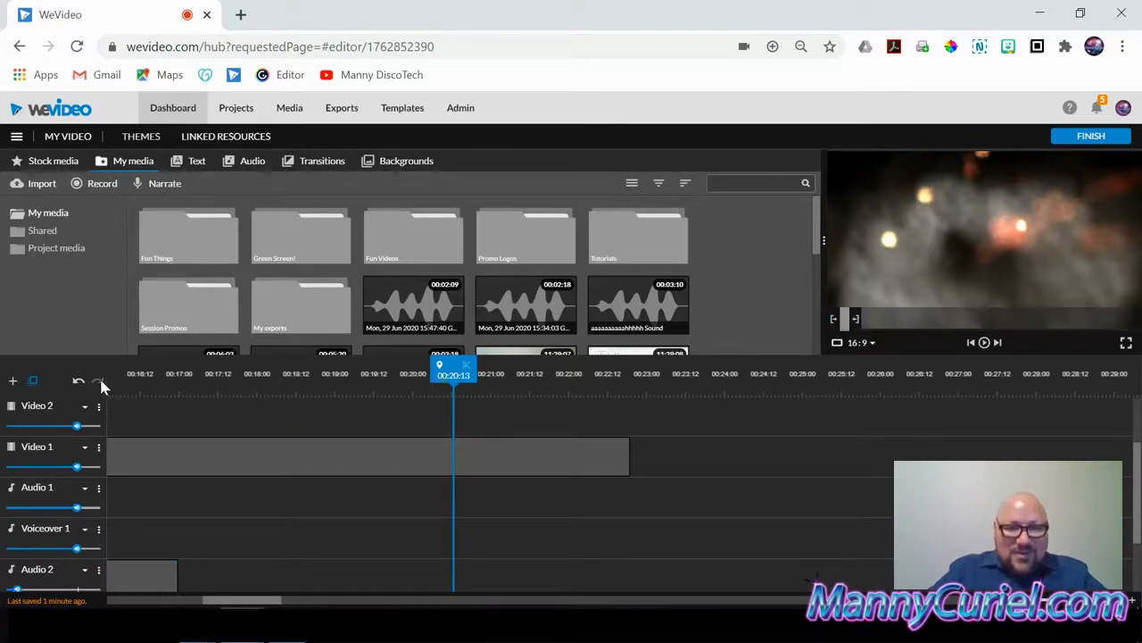
Preview the 00:02:09 narration recording from My media, try placing it on Voiceover 1 at 00:20:11, and delete it.
{"action": "left_click", "coordinate": [430, 295]}
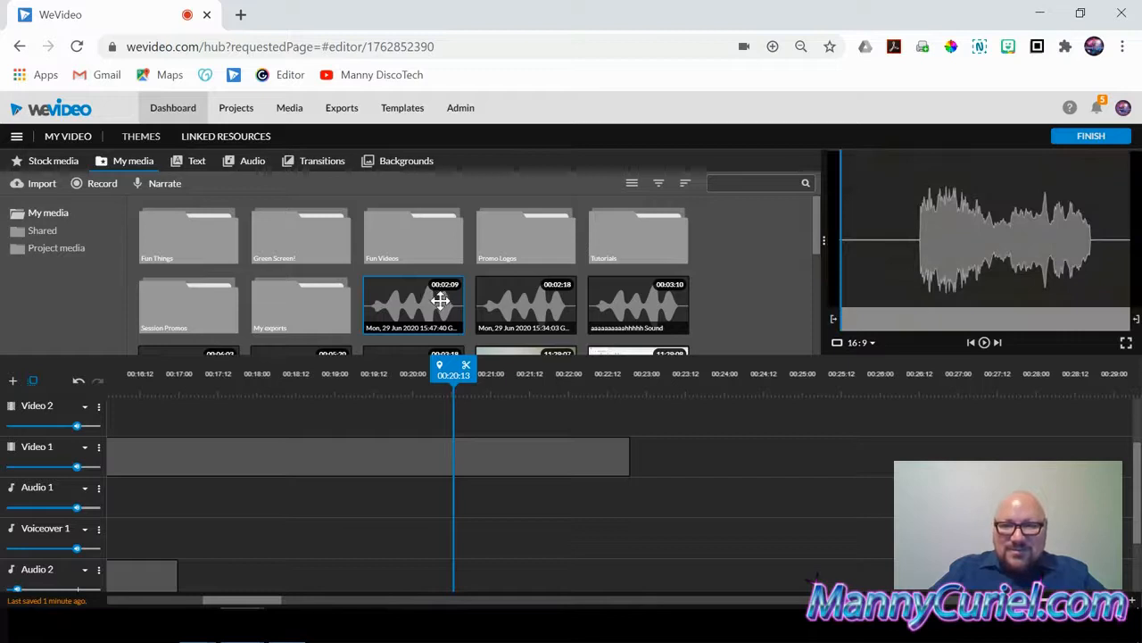
{"action": "left_click", "coordinate": [985, 342]}
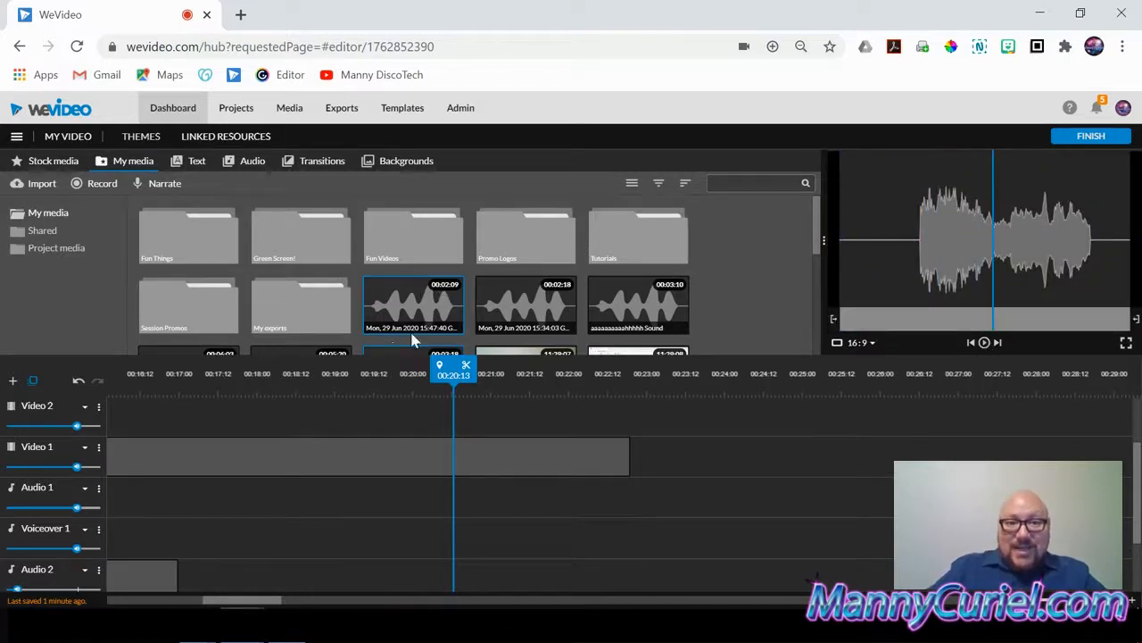
{"action": "left_click_drag", "start_coordinate": [441, 317], "coordinate": [468, 530]}
{"action": "key", "text": "Delete"}
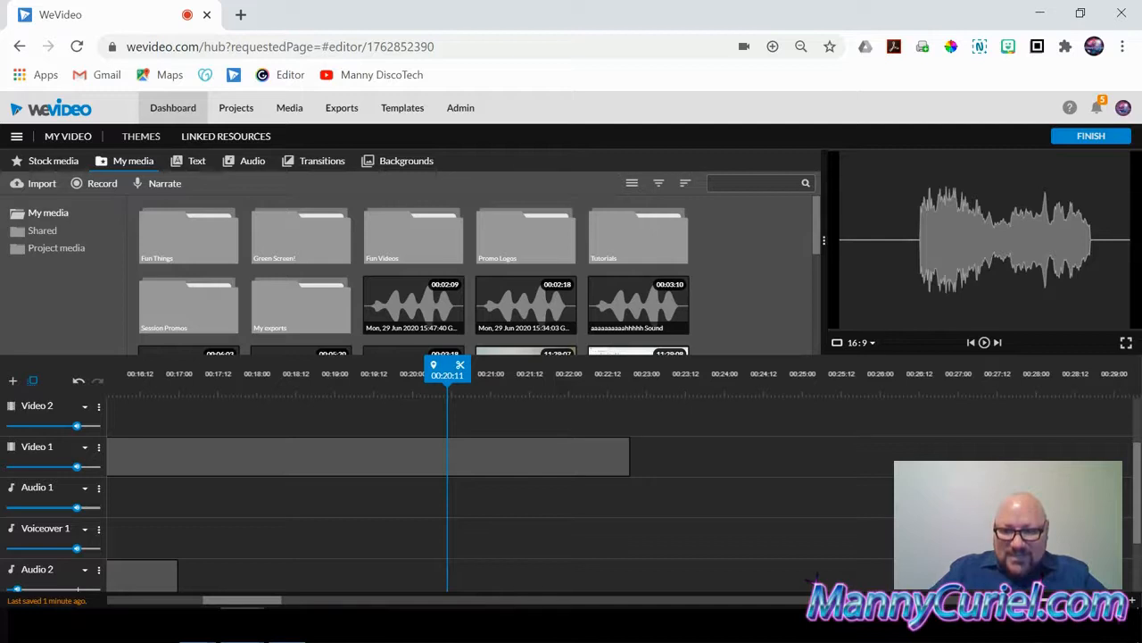
Place the 00:02:09 narration recording on Audio 1 at 01:22:00, in the empty part of the timeline.
{"action": "left_click_drag", "start_coordinate": [1071, 601], "coordinate": [1096, 600]}
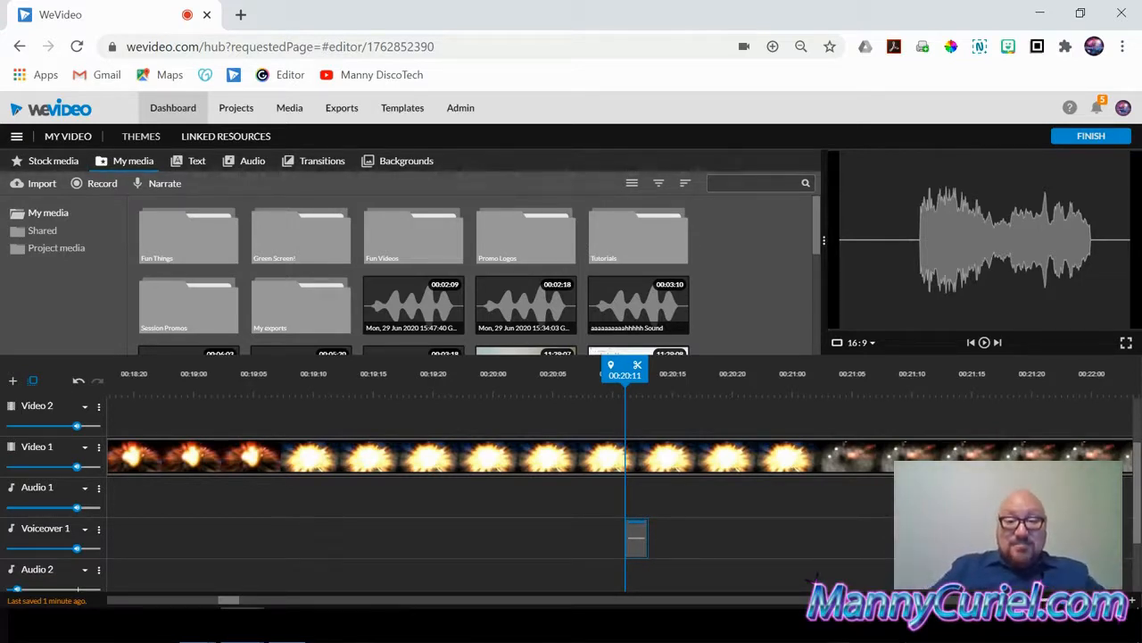
{"action": "left_click_drag", "start_coordinate": [1096, 600], "coordinate": [1062, 601]}
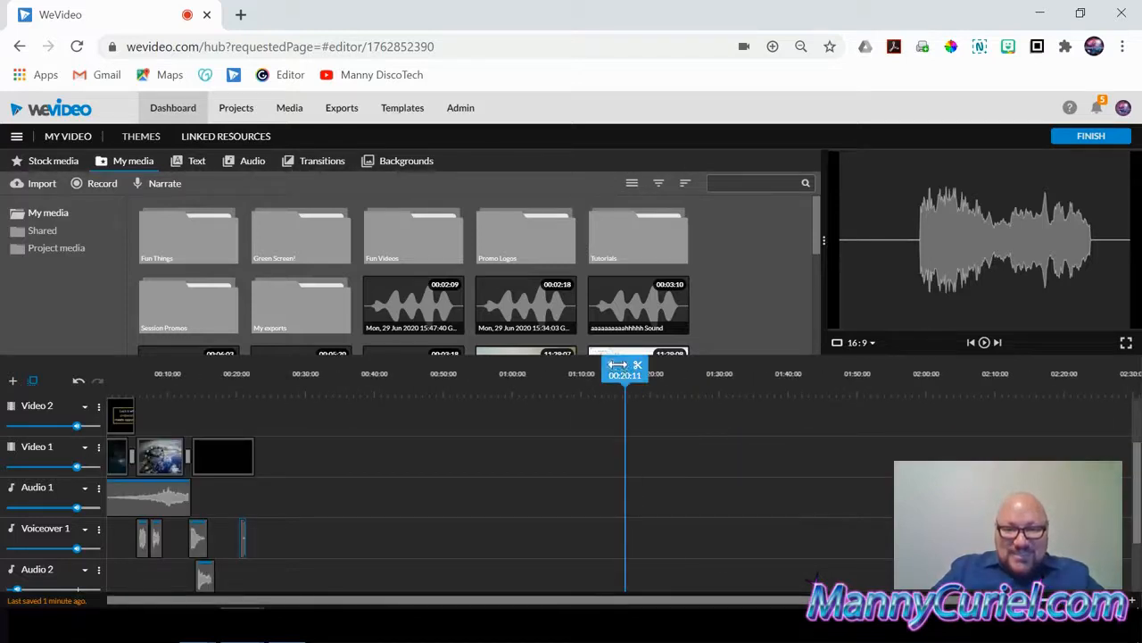
{"action": "left_click_drag", "start_coordinate": [438, 307], "coordinate": [688, 518]}
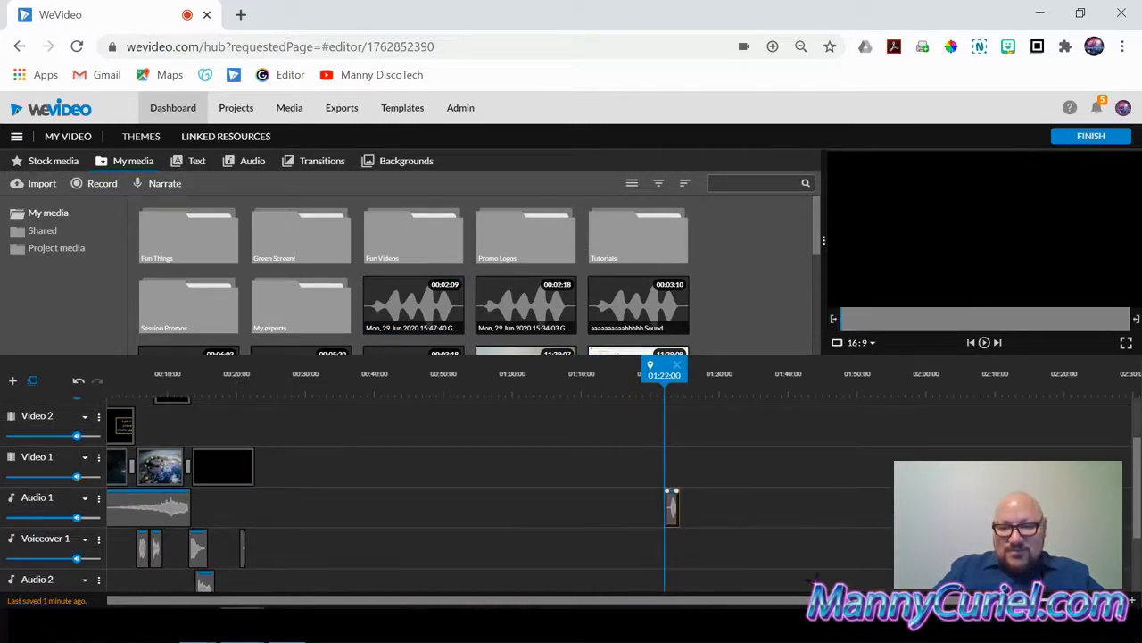
Remove the narration placed on Audio 1 and delete the tiny leftover narration clip on Voiceover 1 near 00:20:12.
{"action": "scroll", "coordinate": [855, 569], "scroll_direction": "up", "scroll_amount": 5}
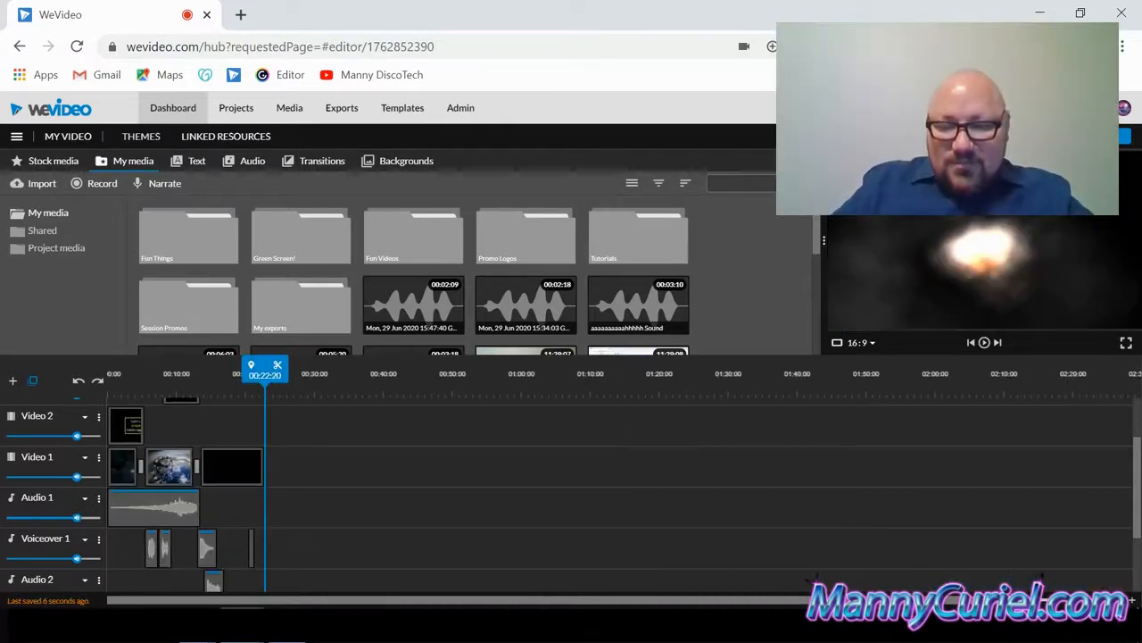
{"action": "left_click_drag", "start_coordinate": [1040, 600], "coordinate": [1094, 600]}
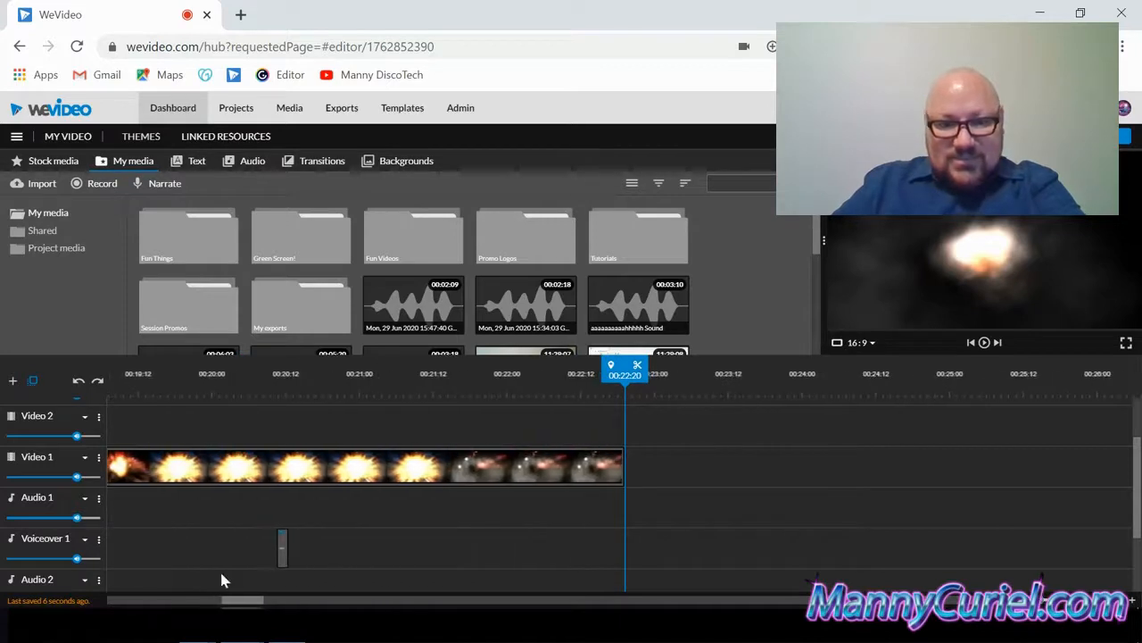
{"action": "left_click", "coordinate": [283, 550]}
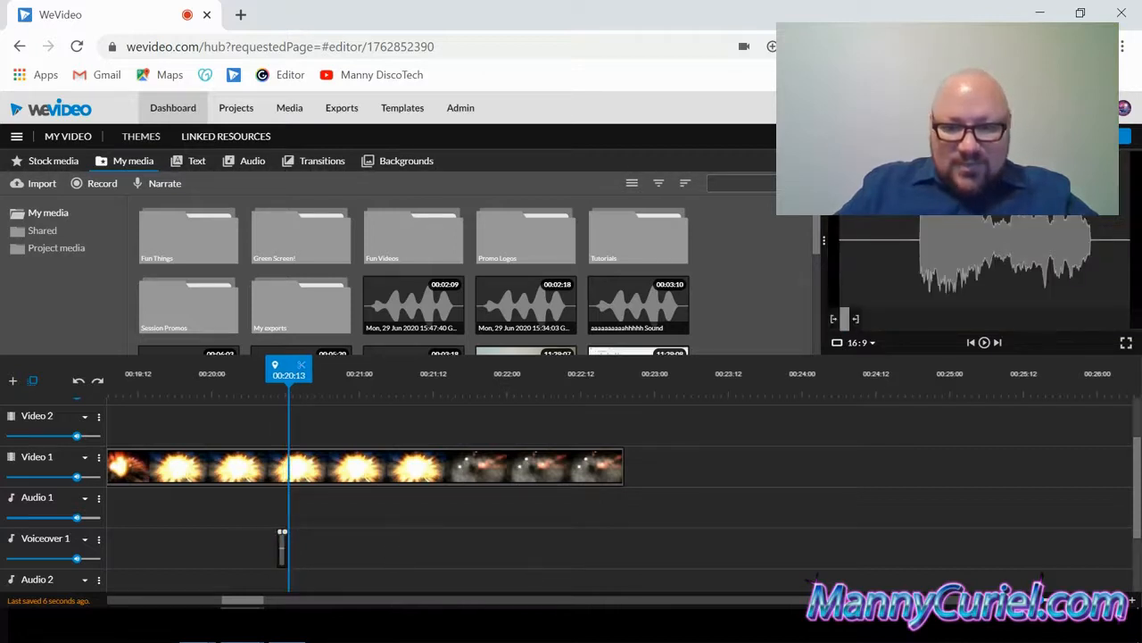
{"action": "left_click", "coordinate": [1045, 600]}
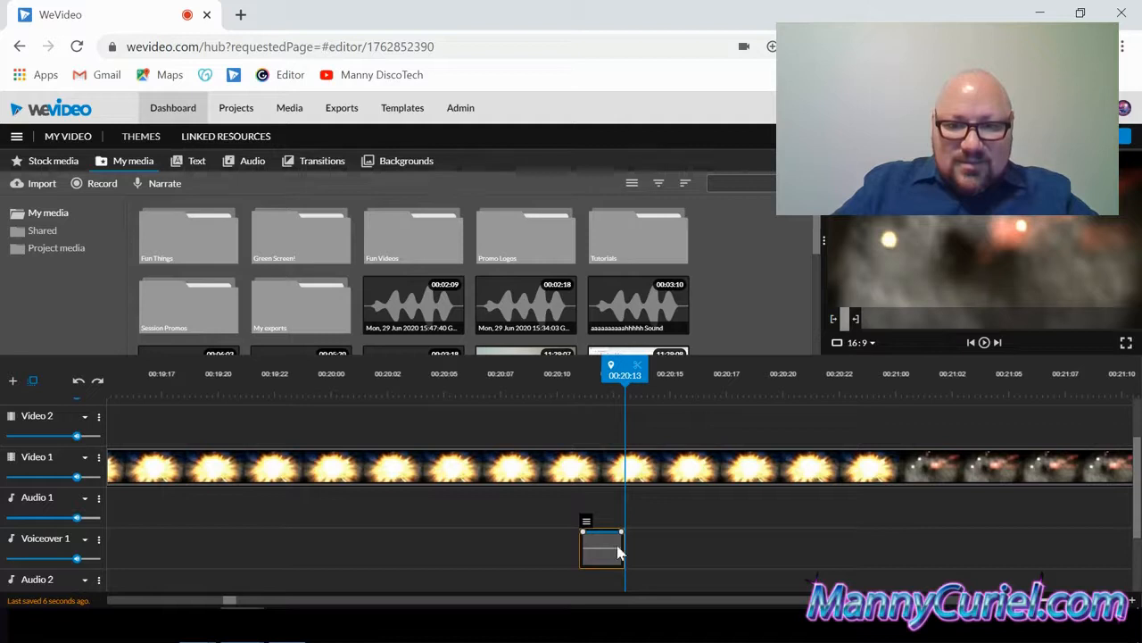
{"action": "left_click", "coordinate": [626, 521]}
{"action": "left_click_drag", "start_coordinate": [624, 366], "coordinate": [579, 366]}
{"action": "left_click", "coordinate": [985, 343]}
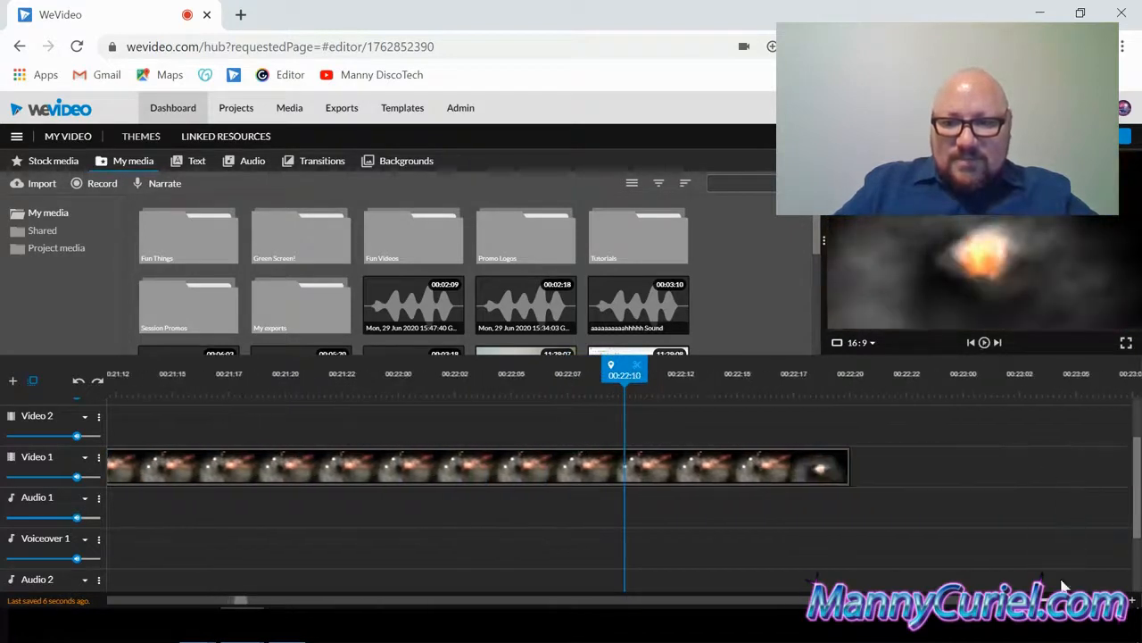
{"action": "scroll", "coordinate": [209, 542], "scroll_direction": "down", "scroll_amount": 3}
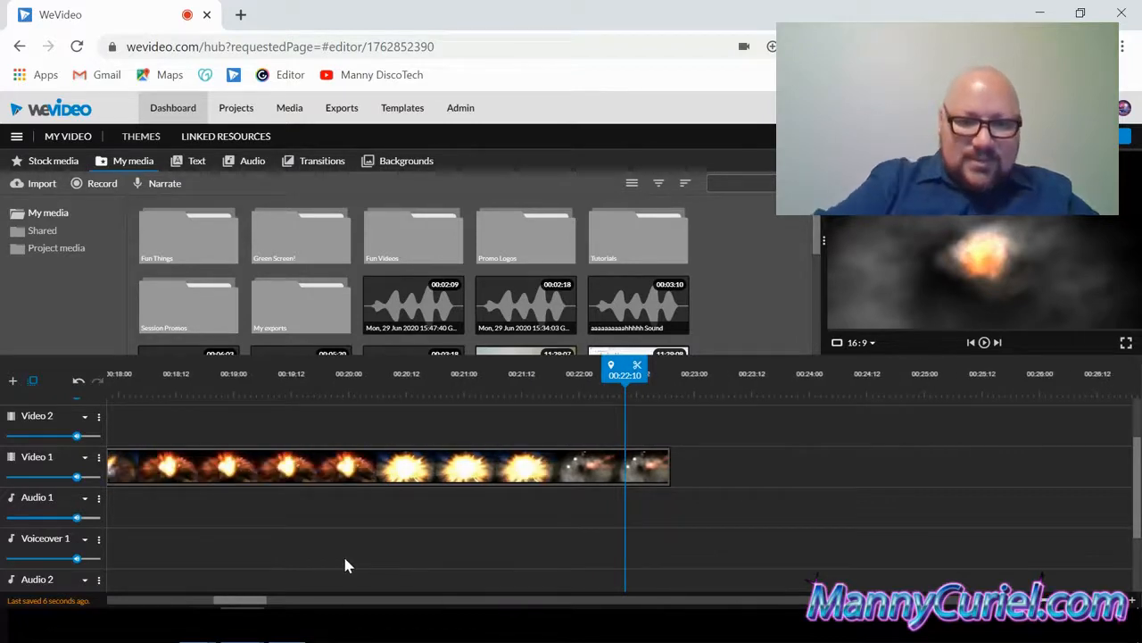
Place the 00:02:09 narration recording on Voiceover 1 at 00:20:11 under the explosion clip and play it back.
{"action": "left_click_drag", "start_coordinate": [422, 301], "coordinate": [420, 546]}
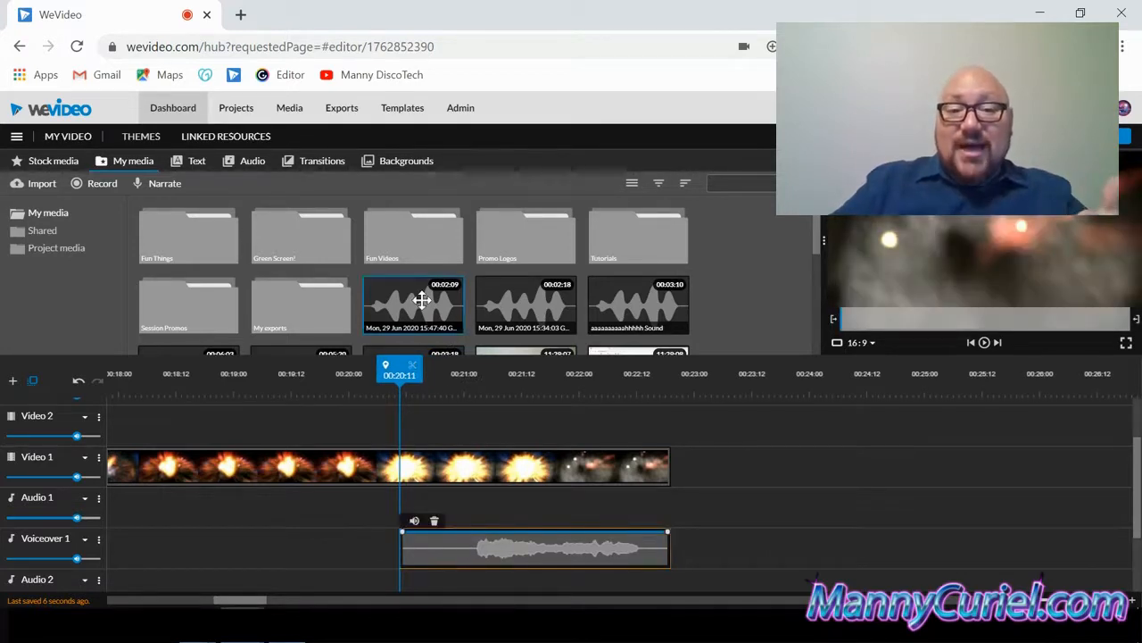
{"action": "left_click", "coordinate": [984, 344]}
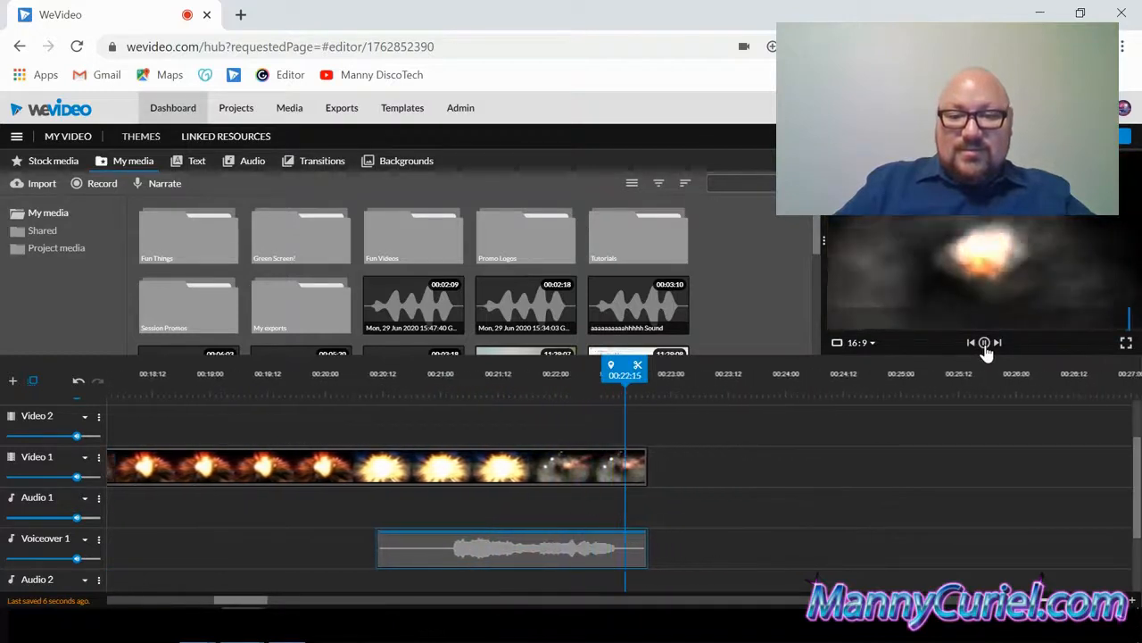
Trim the silence at the end of the Voiceover 1 narration and move it to start at 00:20:14, ending with the explosion clip.
{"action": "left_click", "coordinate": [581, 548]}
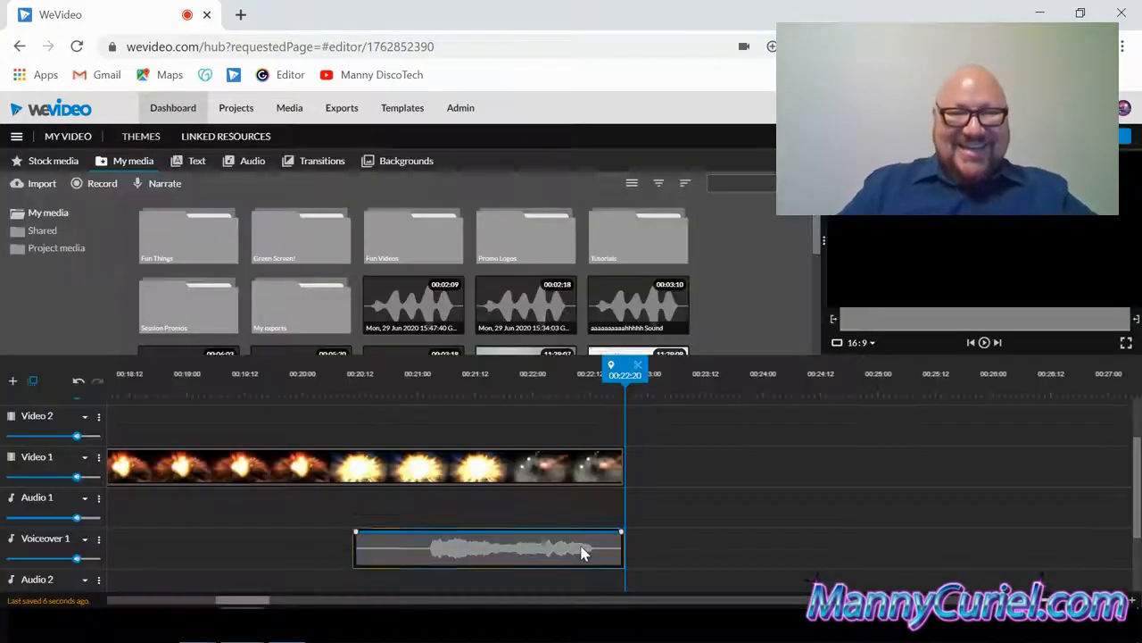
{"action": "left_click_drag", "start_coordinate": [620, 548], "coordinate": [578, 551]}
{"action": "scroll", "coordinate": [711, 535], "scroll_direction": "down", "scroll_amount": 2}
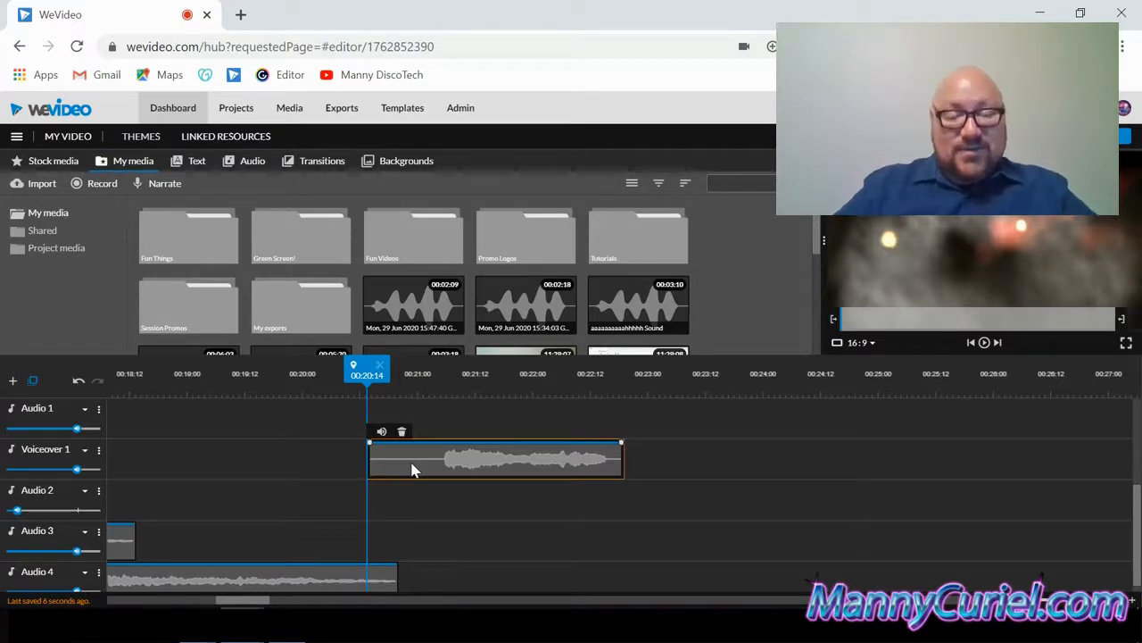
{"action": "scroll", "coordinate": [679, 460], "scroll_direction": "up", "scroll_amount": 2}
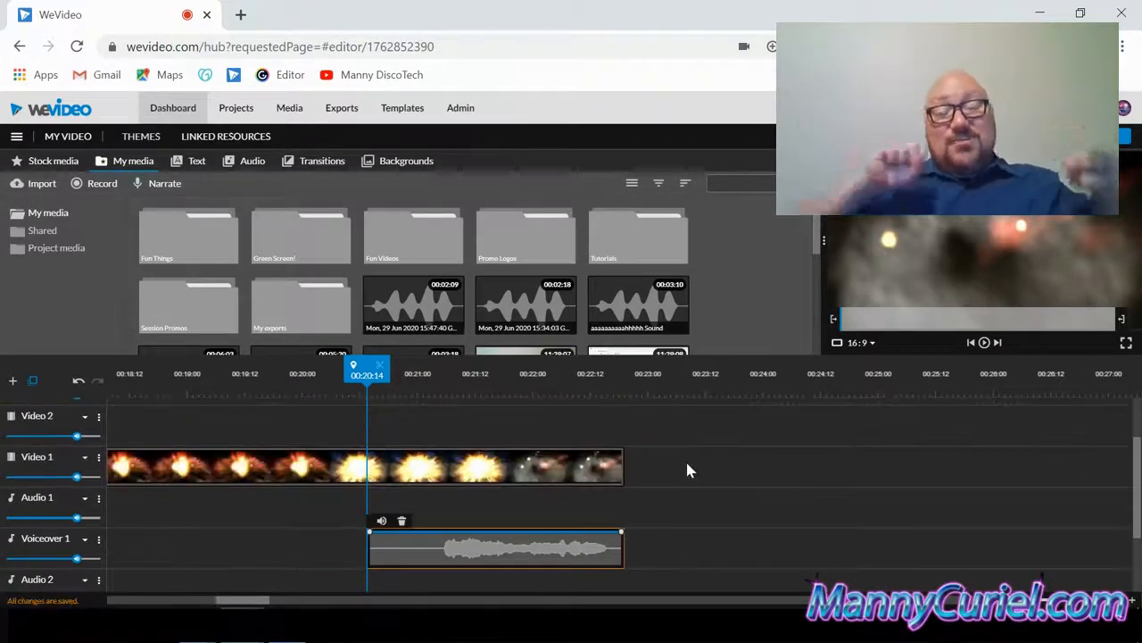